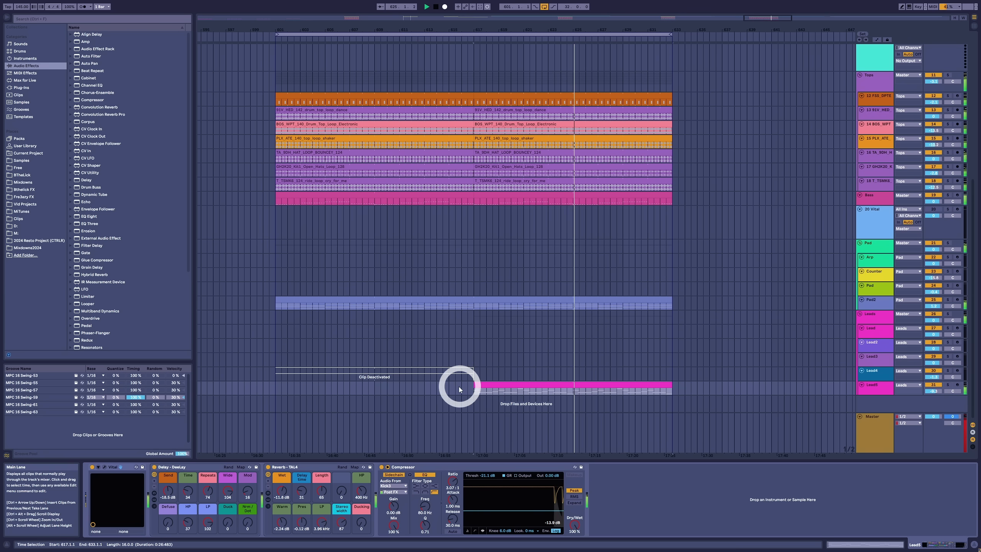
Examine the kick's pitch envelope in the Kick 3 instrument on the Kick3 track and close the instrument
scroll(577, 303, up, 3)
scroll(576, 302, up, 9)
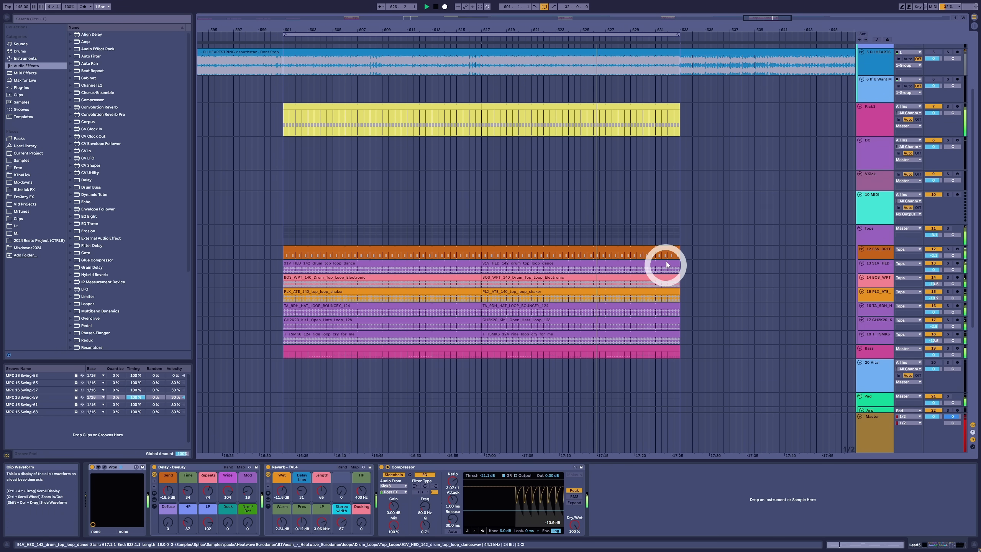
click(901, 221)
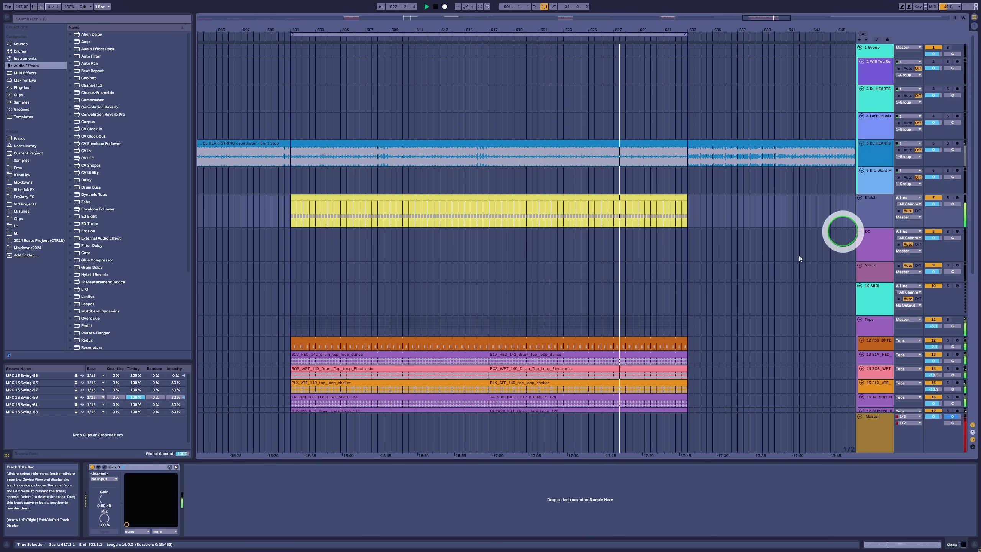
click(105, 467)
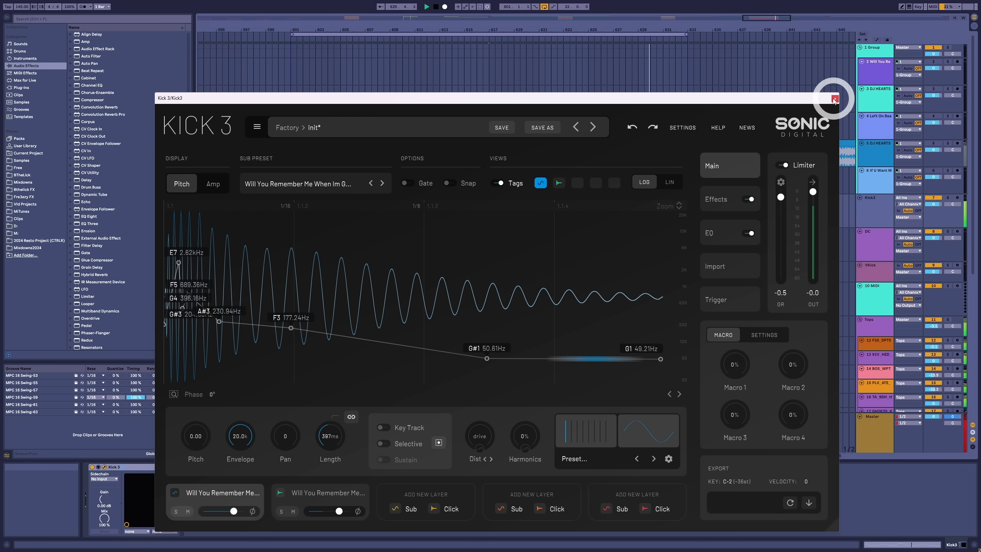
click(835, 98)
Activate the DC track and copy both Kick3 MIDI clips onto it
click(508, 195)
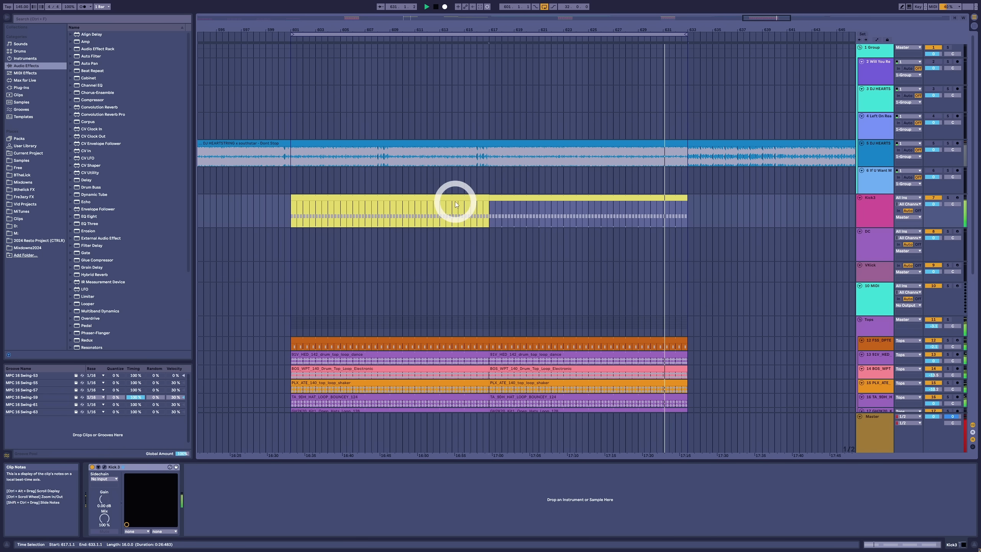
shift+click(455, 204)
shift+click(445, 198)
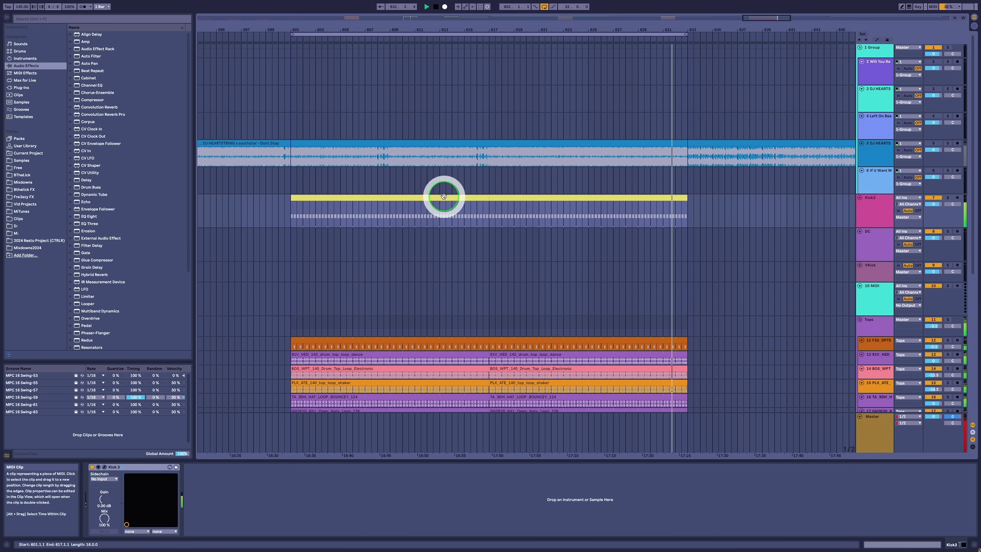
click(933, 231)
drag(390, 198, 386, 229)
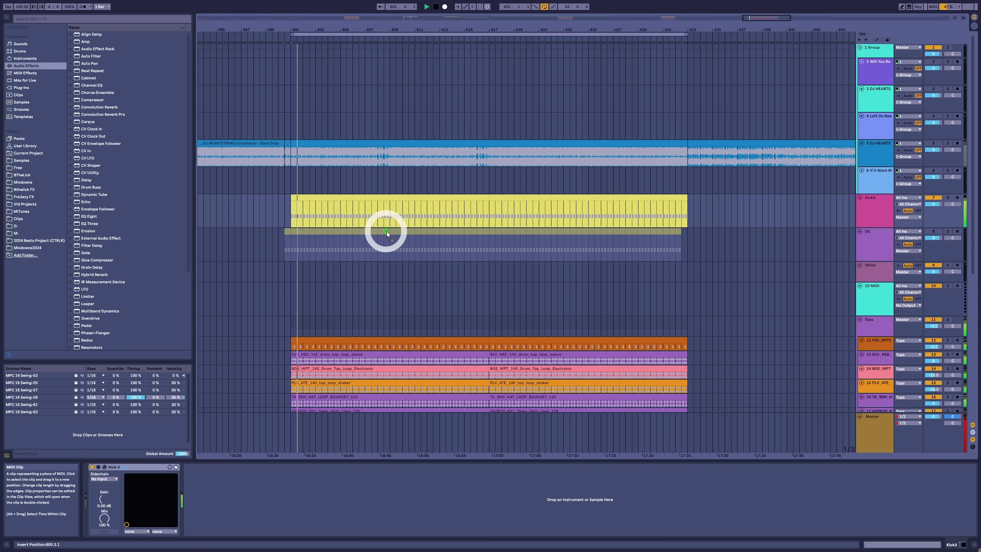
drag(491, 35, 490, 35)
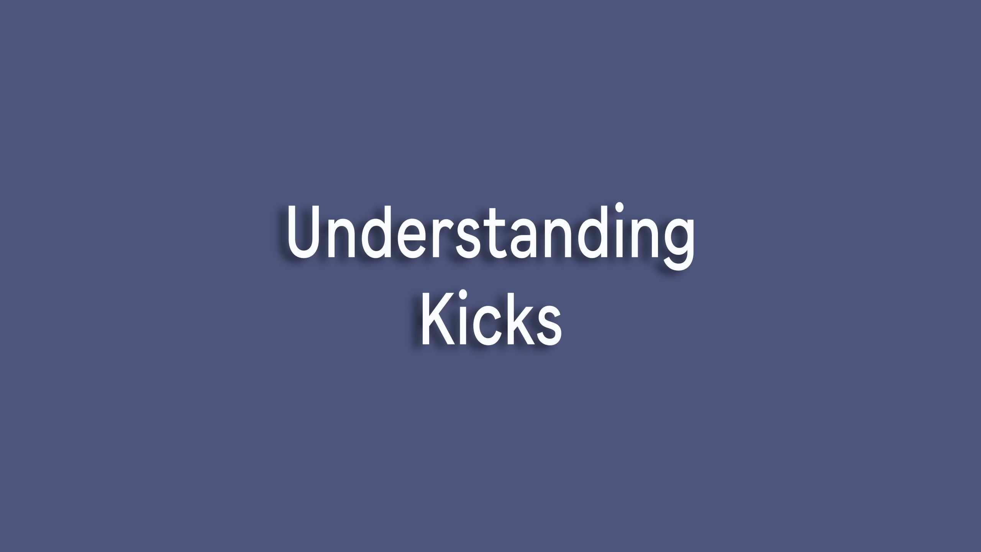
View the empty sample import page of Kick 3 on the Kick3 track and close the instrument
click(877, 219)
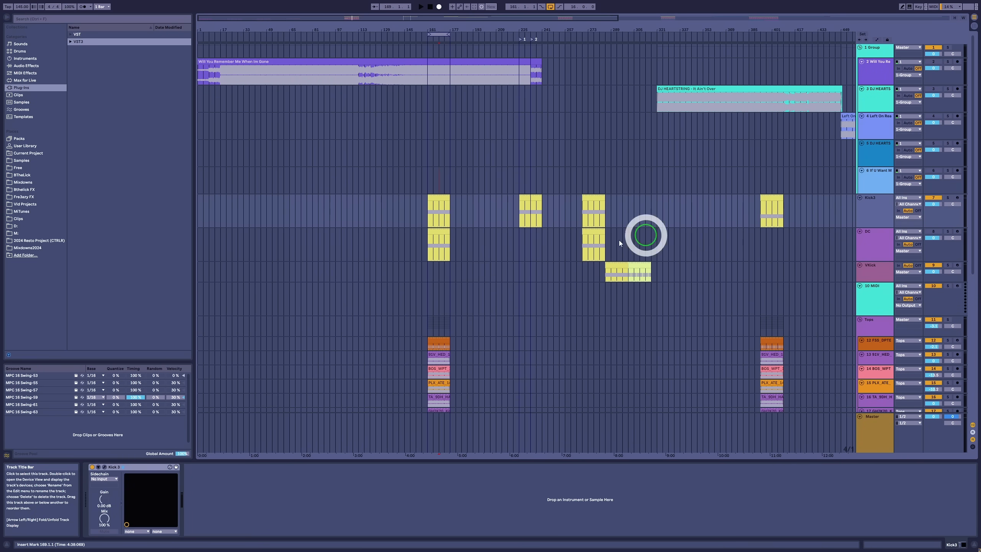
click(105, 467)
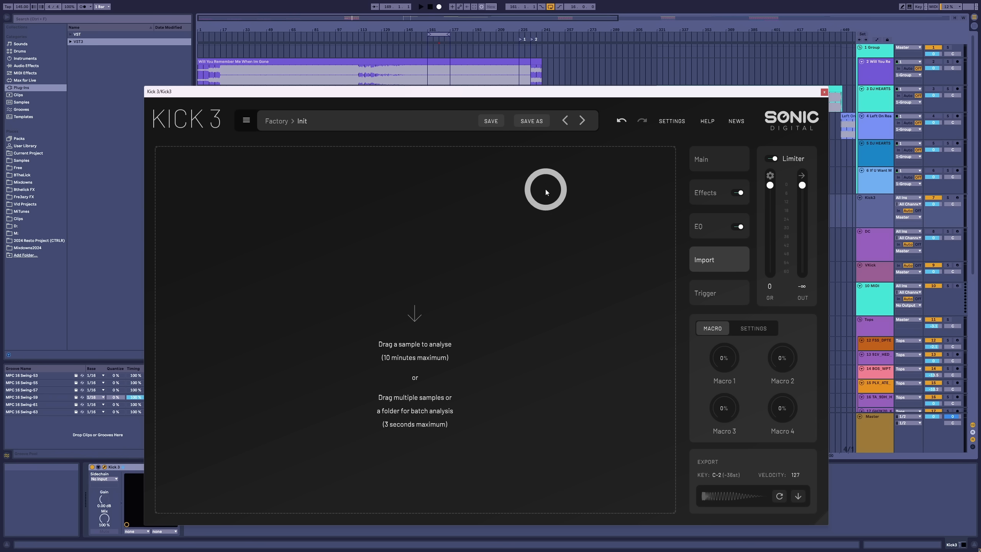
drag(532, 95, 550, 97)
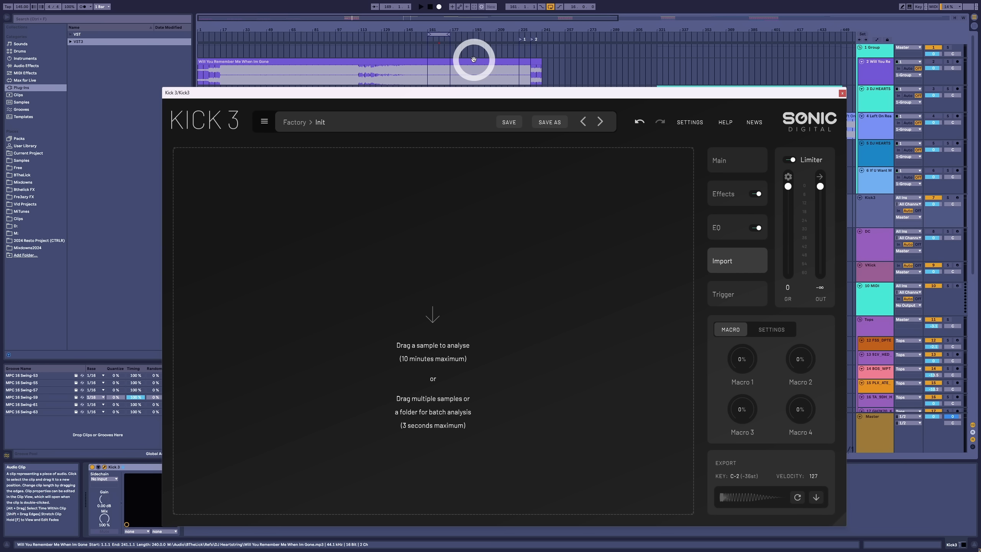
click(752, 253)
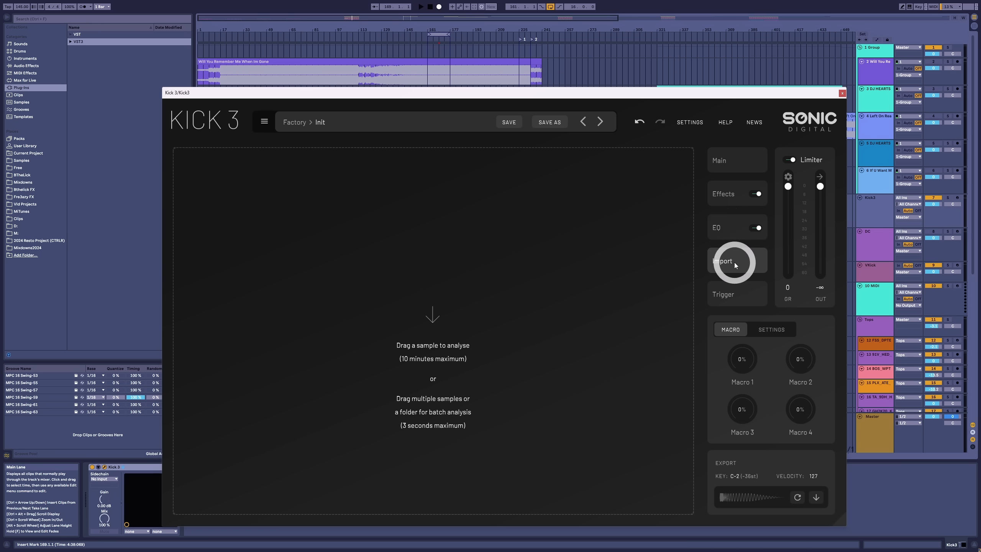
click(841, 95)
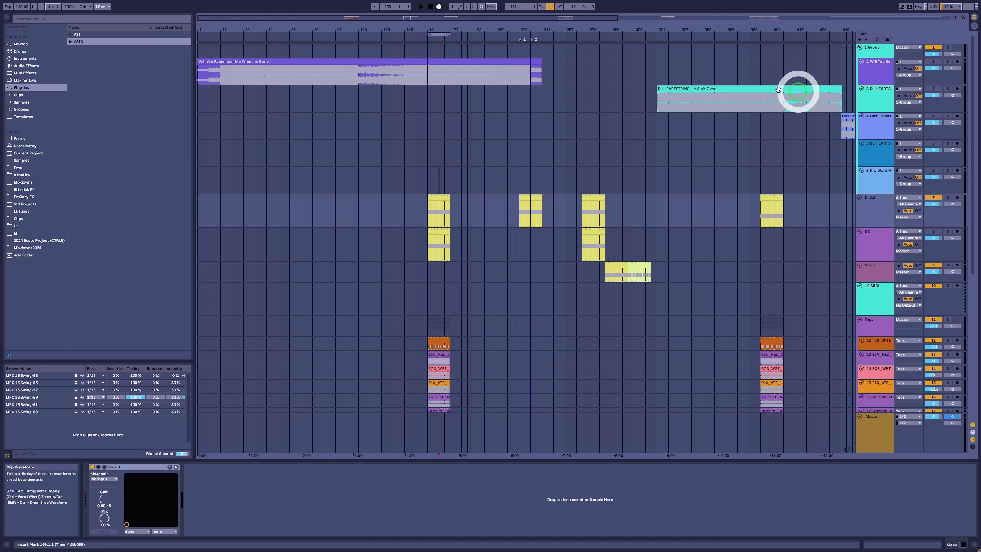
Load the reference song "Will You Remember Me When Im Gone" from the arrangement into Kick 3's import page for analysis
click(474, 62)
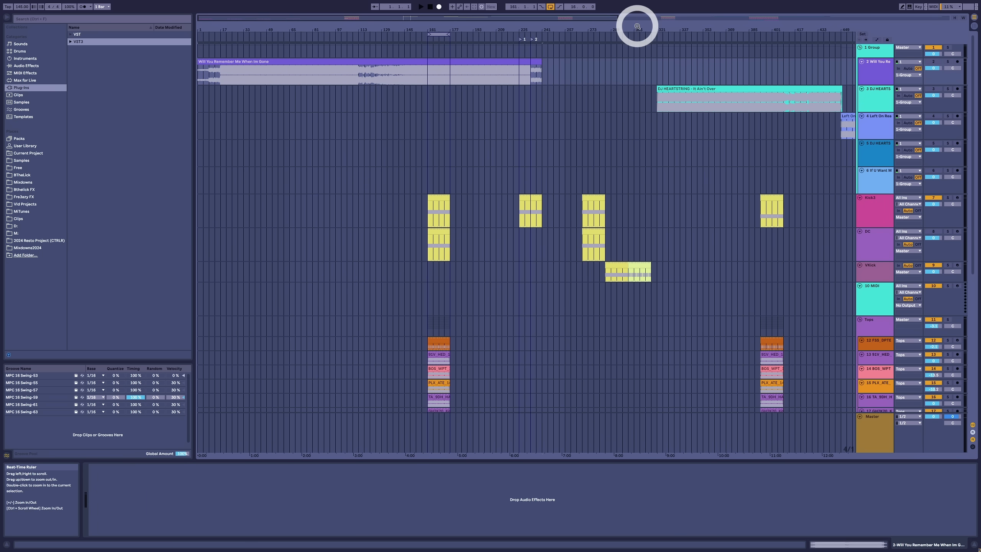
drag(637, 26, 637, 26)
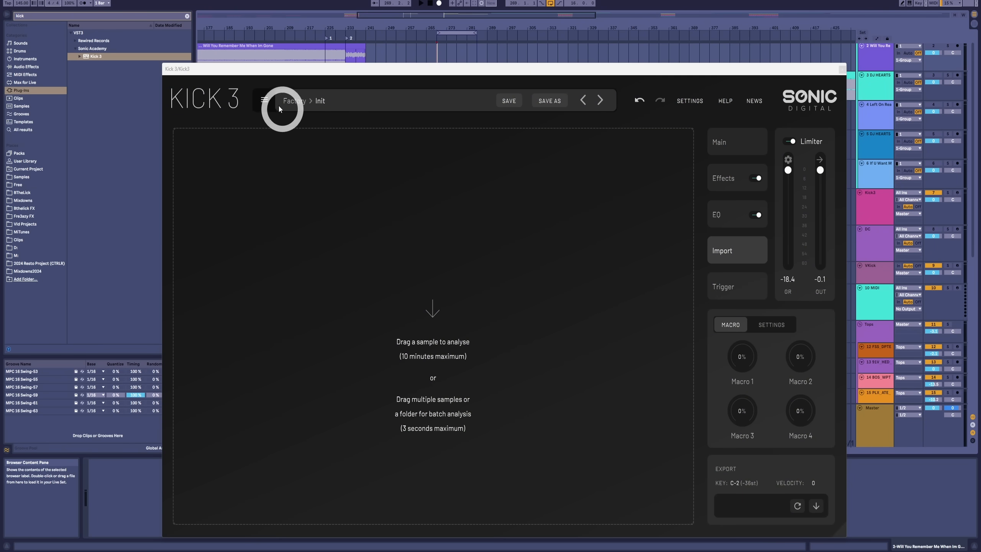
click(264, 100)
click(302, 187)
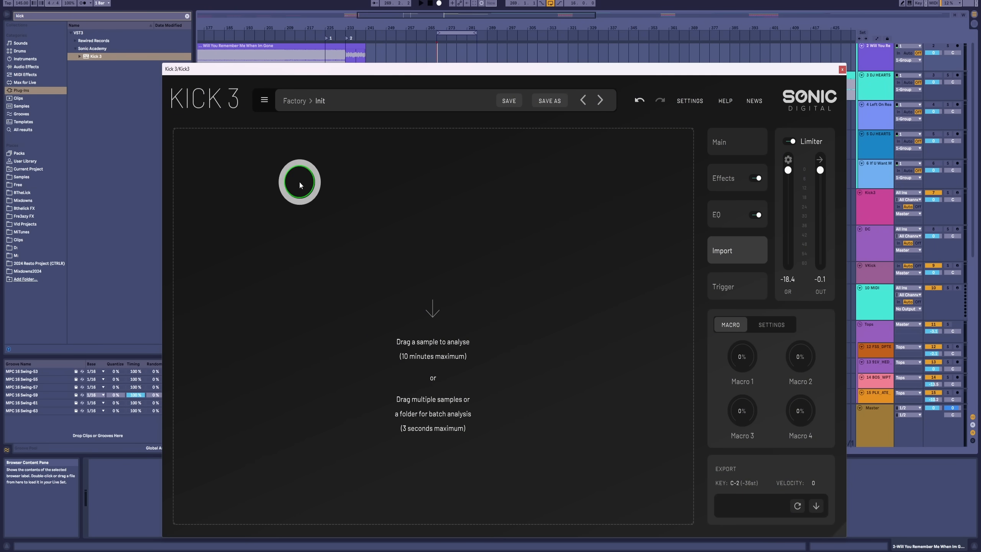
drag(255, 48, 422, 199)
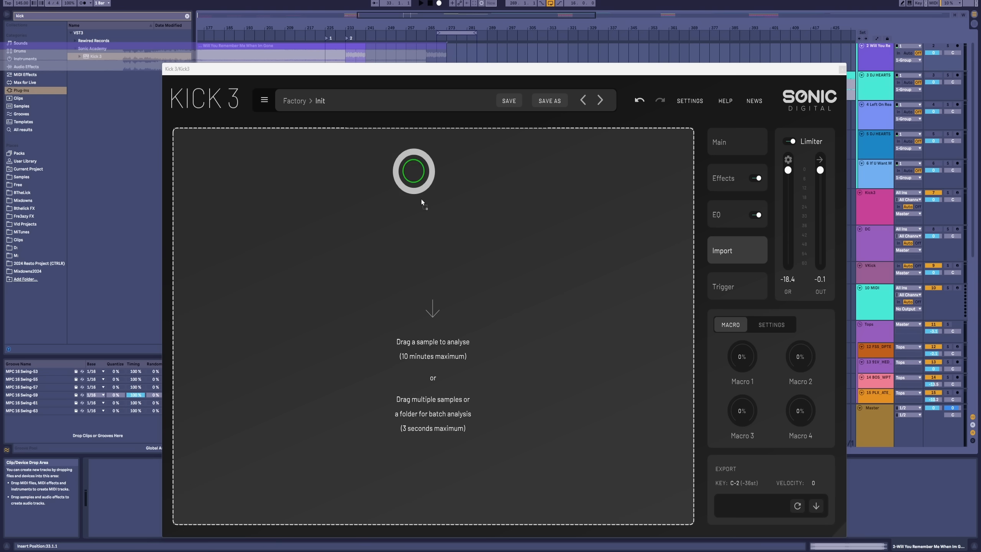
drag(422, 273, 420, 275)
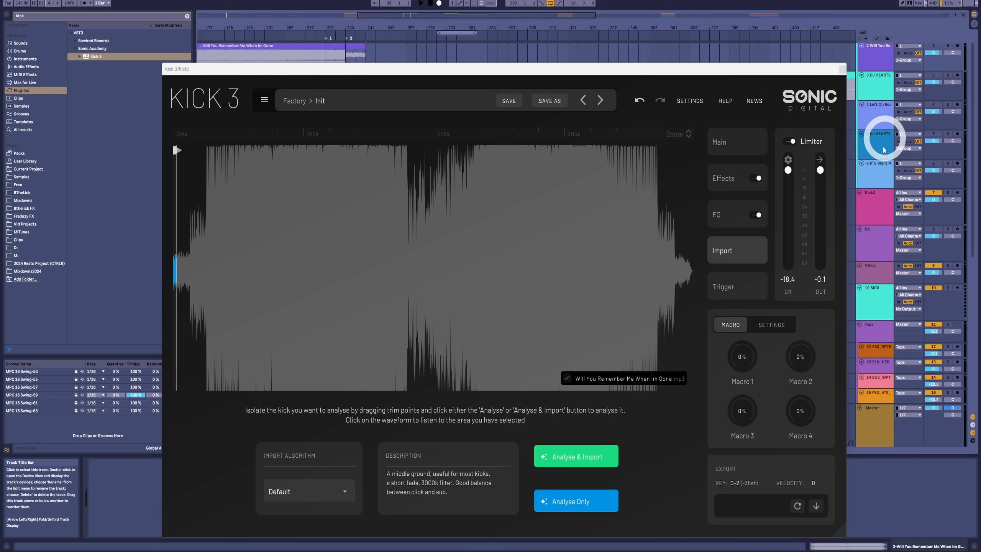
click(882, 123)
click(877, 73)
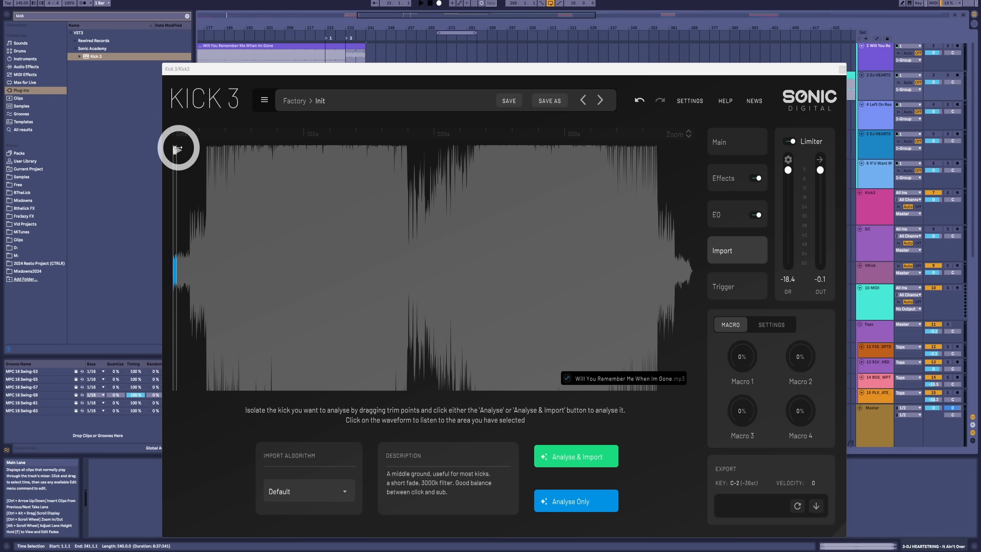
Place the analysis trim range over a run of kicks near the song's end, from about 366 to 368 s
mouse_move(177, 147)
mouse_down()
mouse_move(552, 169)
mouse_move(208, 169)
mouse_move(656, 192)
mouse_up()
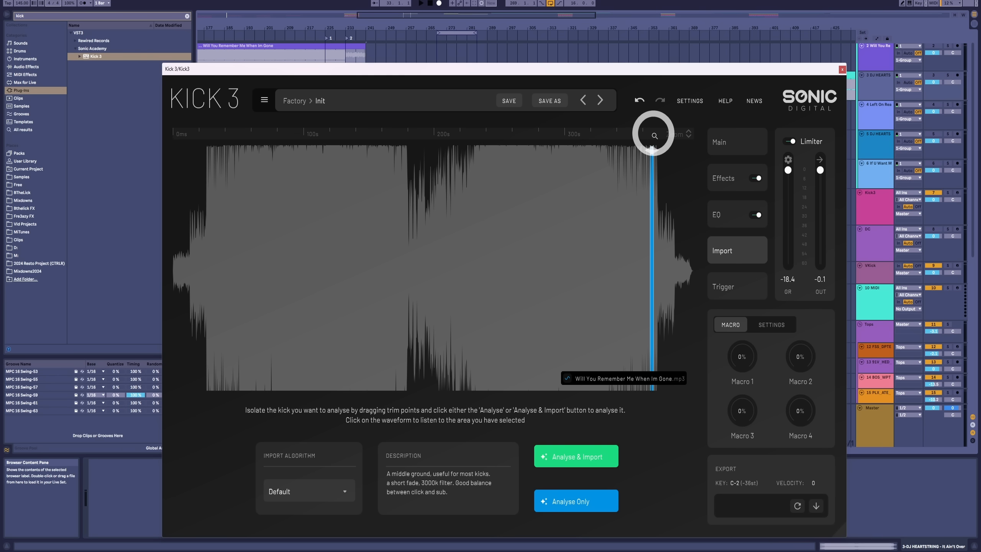
drag(652, 138, 405, 389)
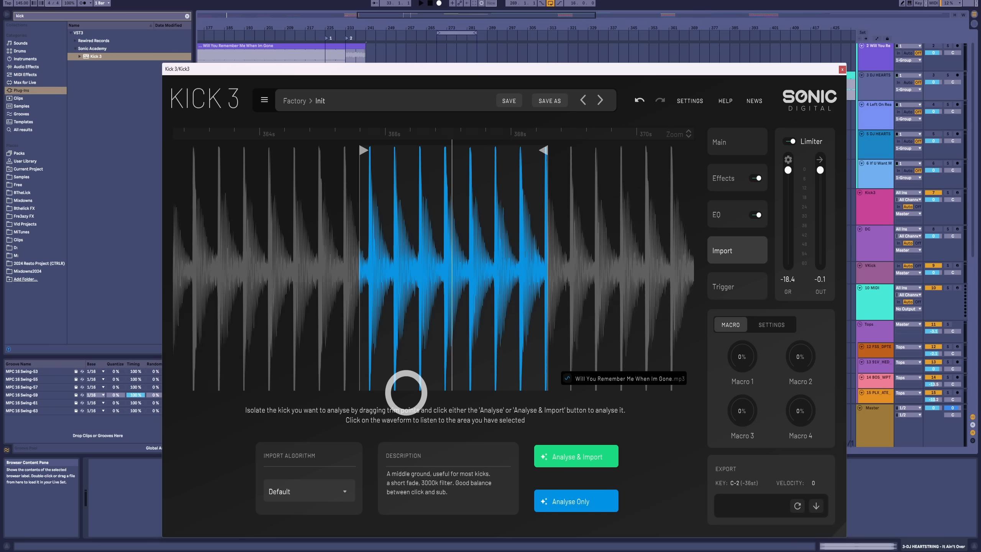
drag(543, 149, 518, 150)
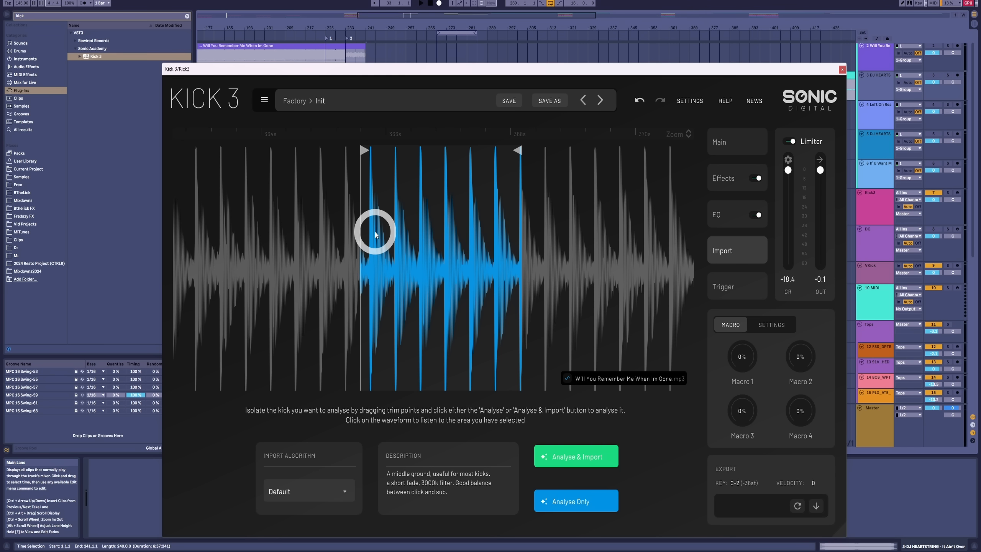
Narrow the analysis range to a single kick, from its transient to just before the next kick
scroll(375, 232, up, 3)
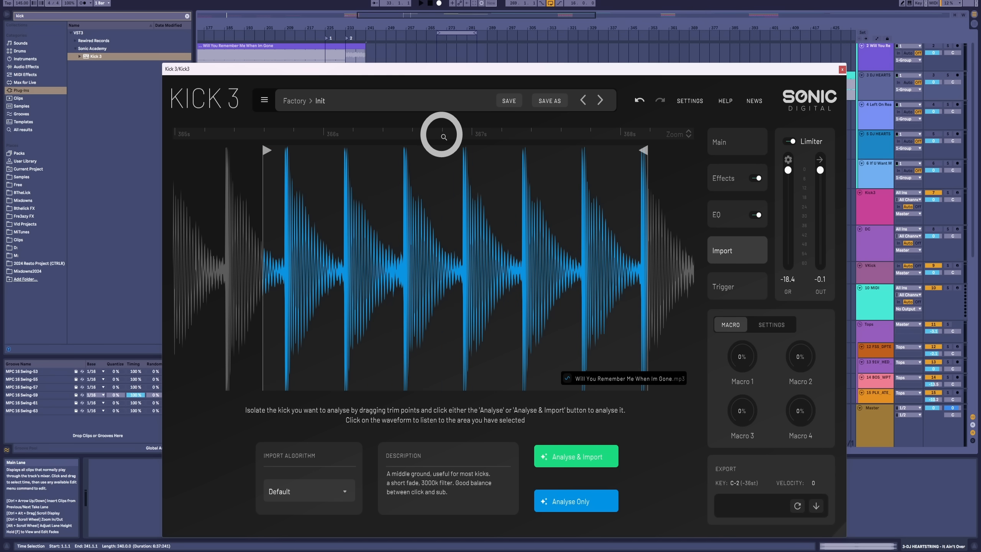
drag(444, 136, 448, 238)
scroll(450, 240, down, 1)
drag(616, 151, 341, 152)
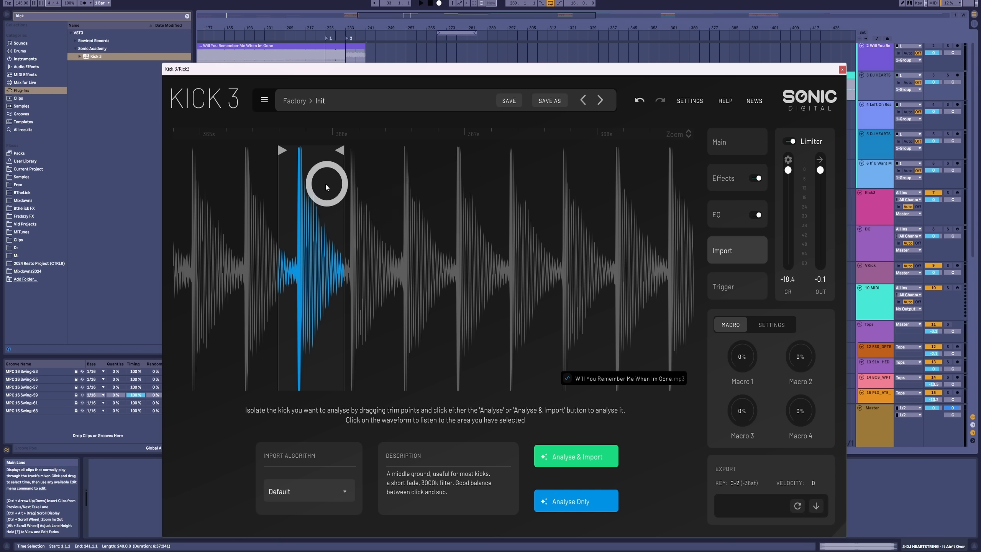
scroll(297, 236, up, 10)
drag(185, 149, 340, 150)
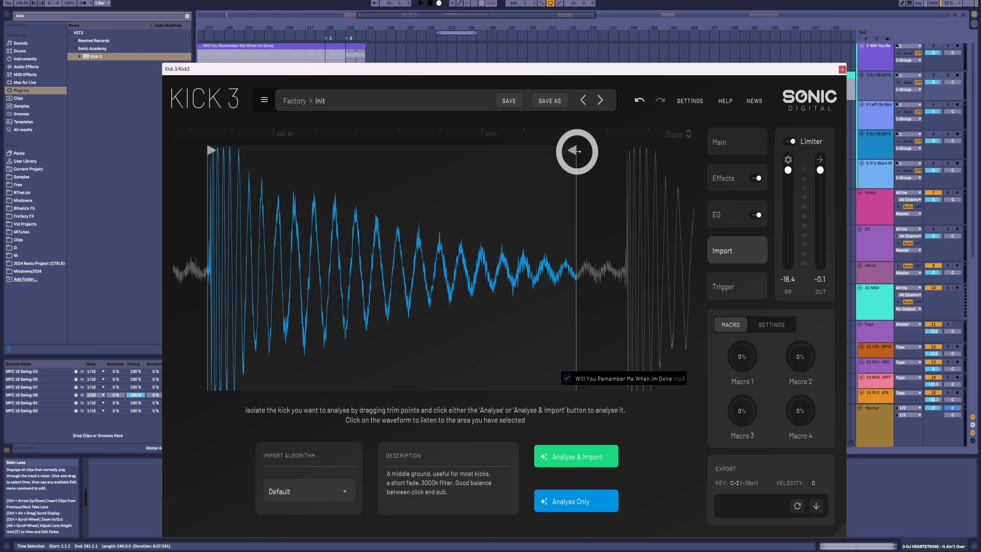
drag(577, 151, 625, 150)
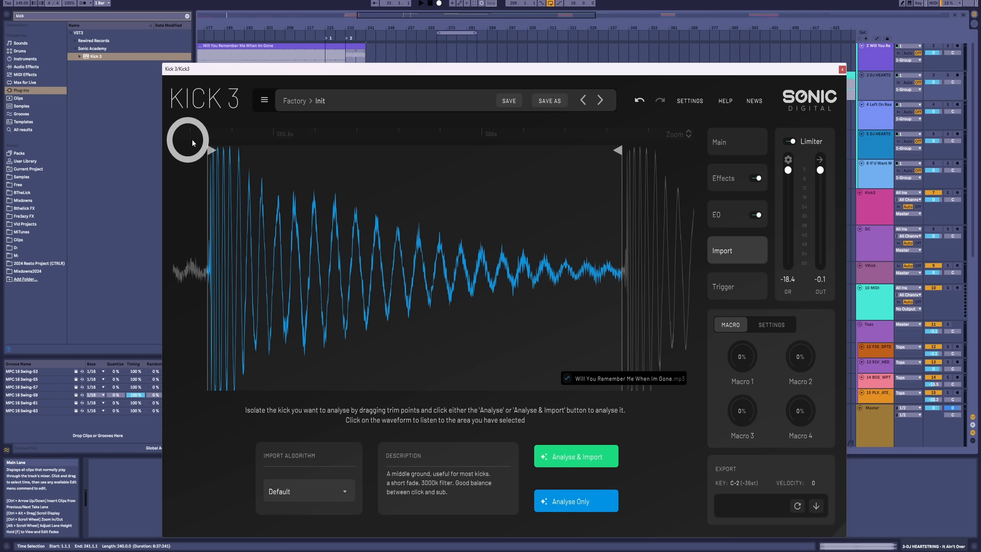
Fine-tune the start trim point to the kick's transient and analyse the selection with the Default algorithm, without importing it automatically
click(207, 138)
scroll(214, 230, up, 10)
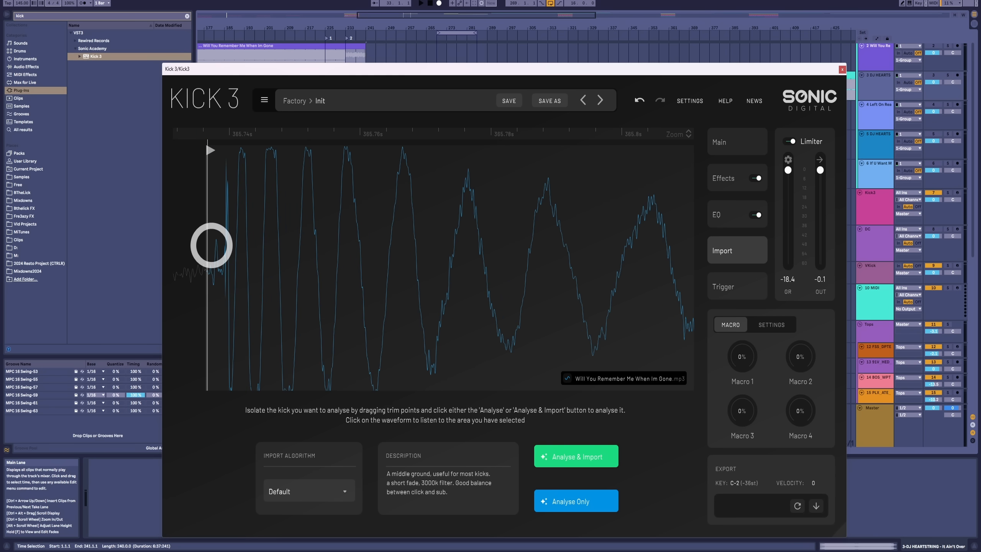
drag(210, 150, 219, 149)
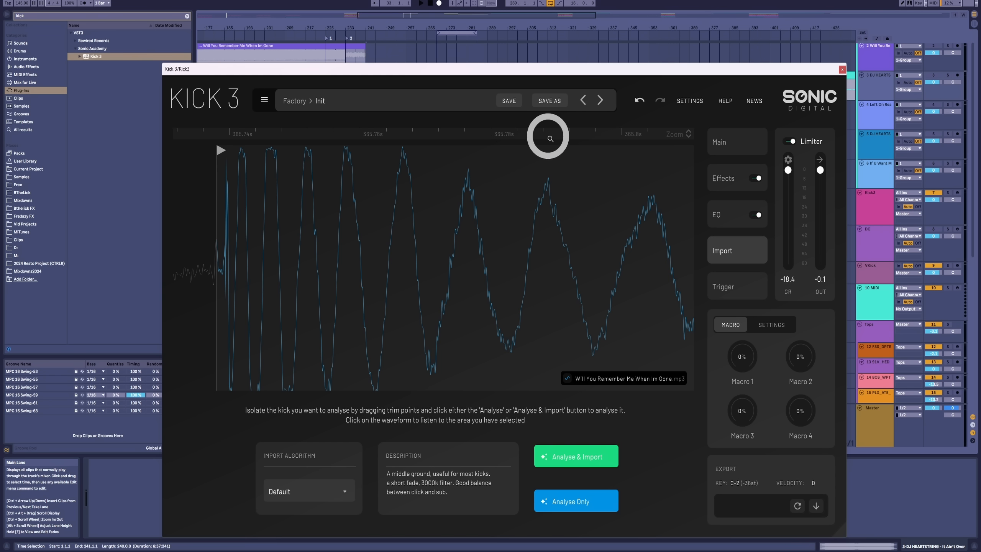
drag(552, 114, 547, 92)
click(561, 502)
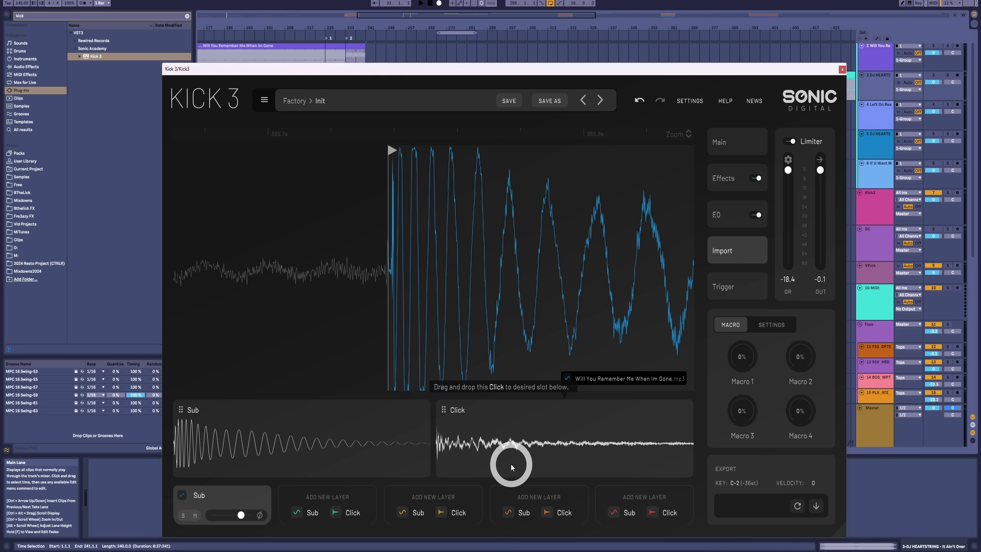
Assign the analysed sub to the first Kick 3 layer slot and the analysed click to the second
click(473, 454)
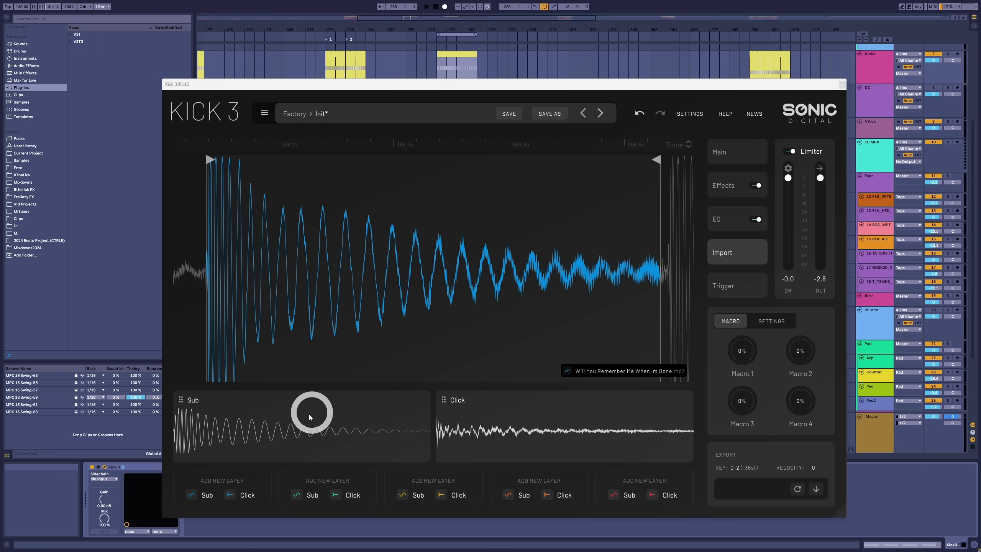
drag(310, 416, 241, 489)
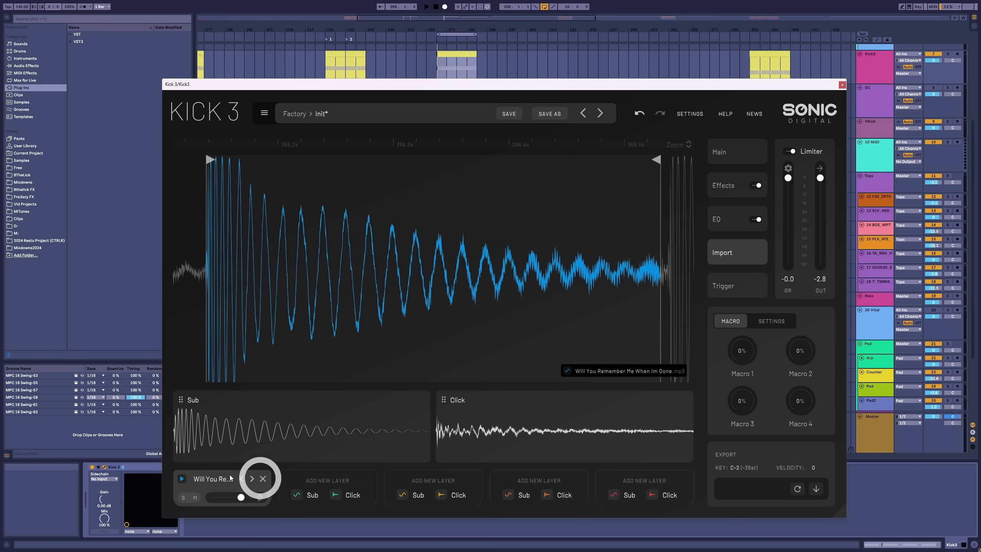
drag(528, 445, 358, 488)
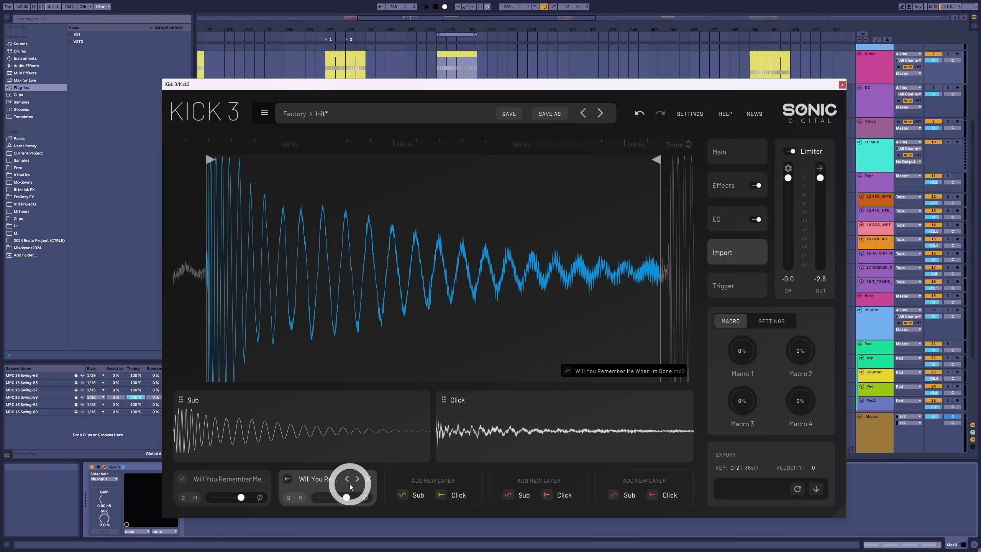
Solo the click layer, shape its amp envelope into a very short decay from 1.00 to 0.00, and unsolo it
click(290, 500)
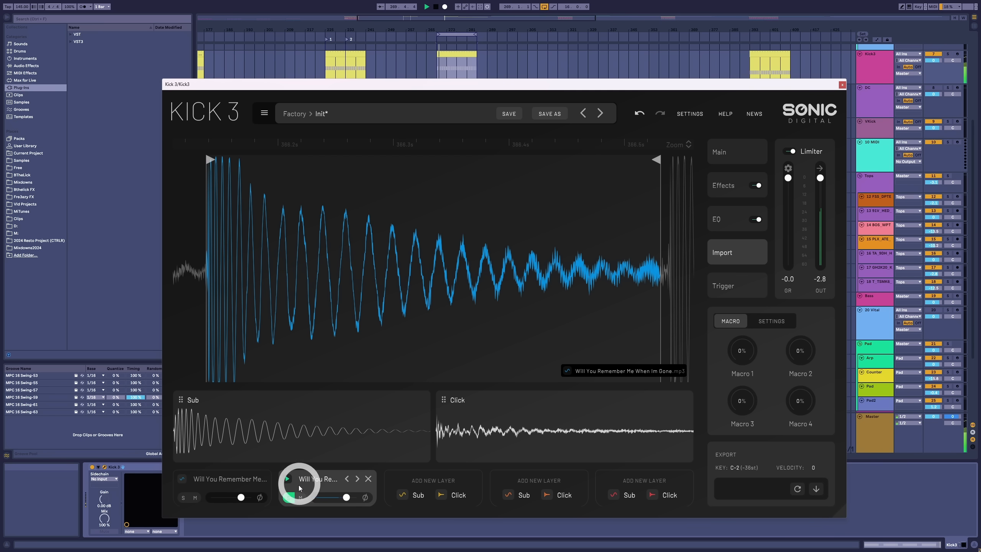
click(337, 479)
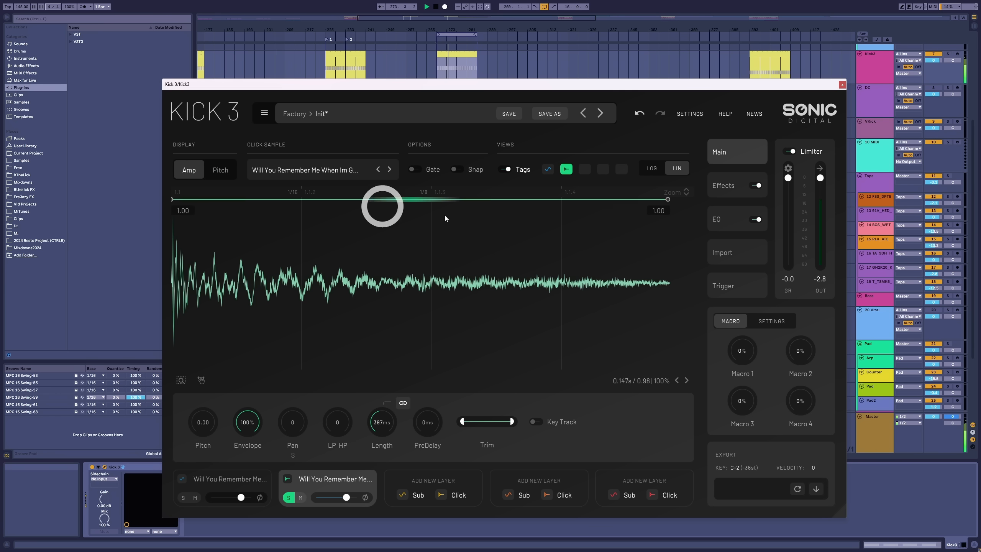
drag(668, 199, 680, 401)
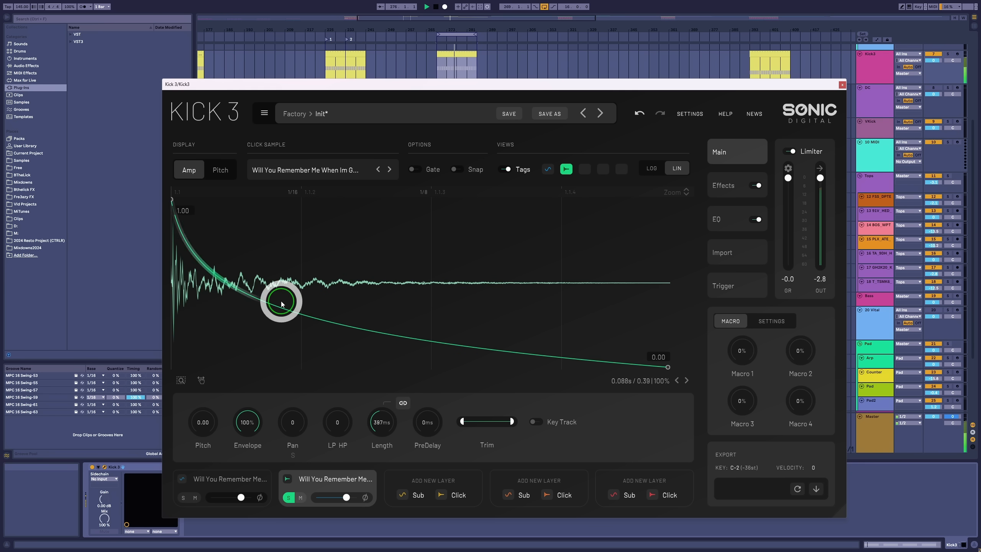
drag(282, 304, 202, 368)
click(289, 498)
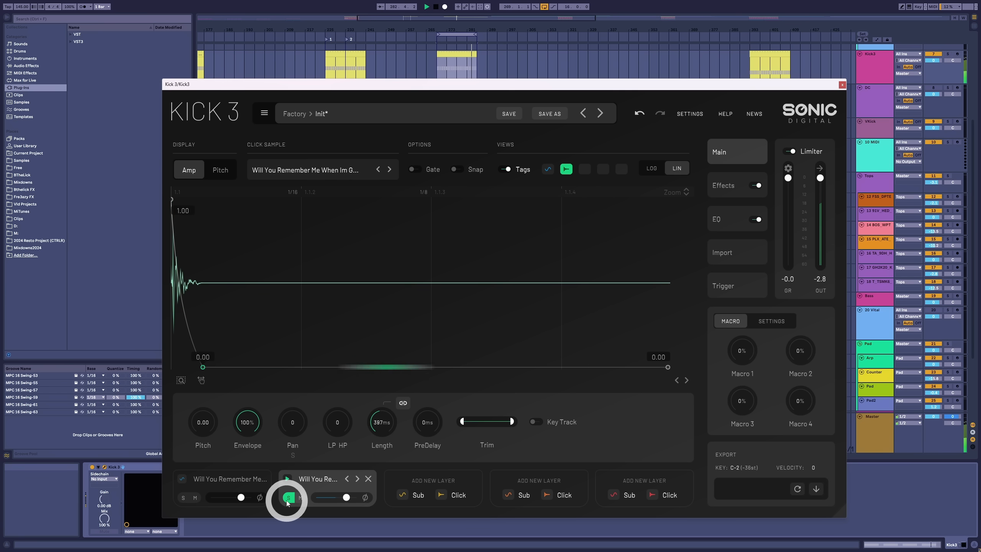
Solo the sub layer, examine its amp envelope, and open the node simplification and close it without simplifying
click(184, 498)
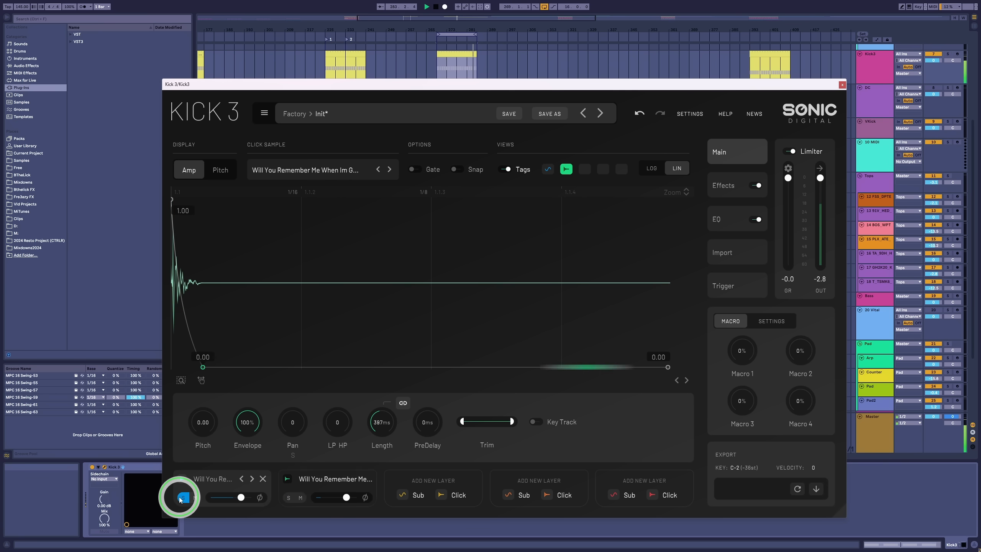
click(210, 480)
click(223, 169)
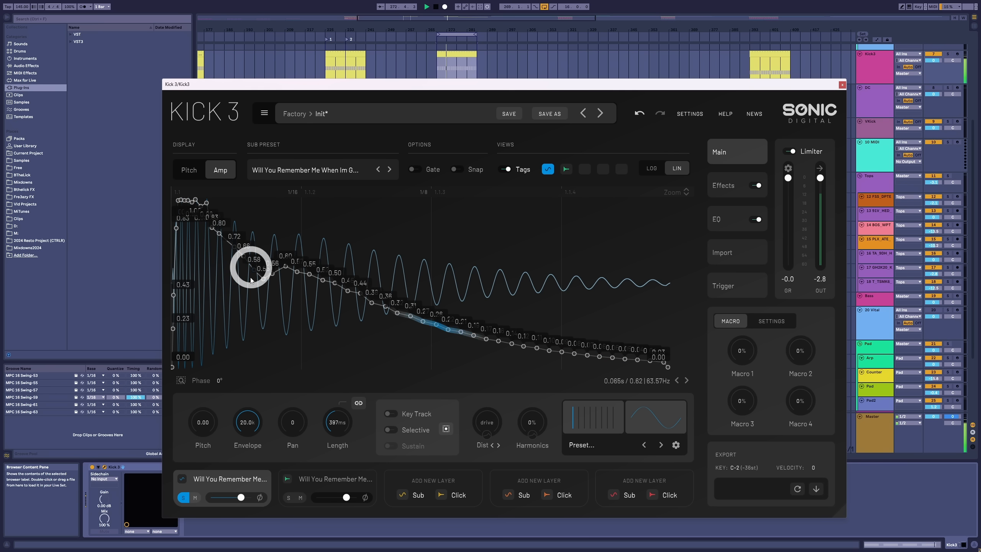
right_click(264, 297)
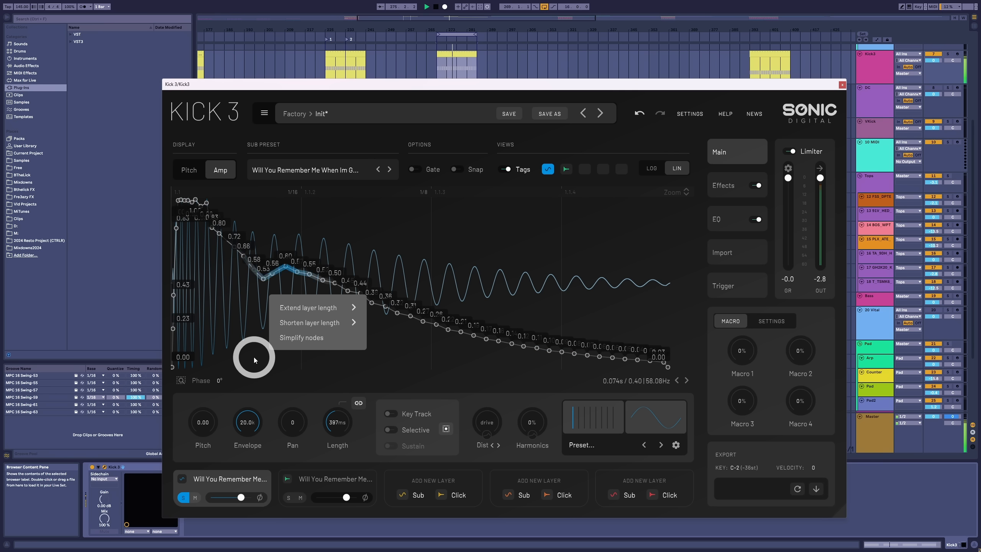
click(281, 341)
click(357, 316)
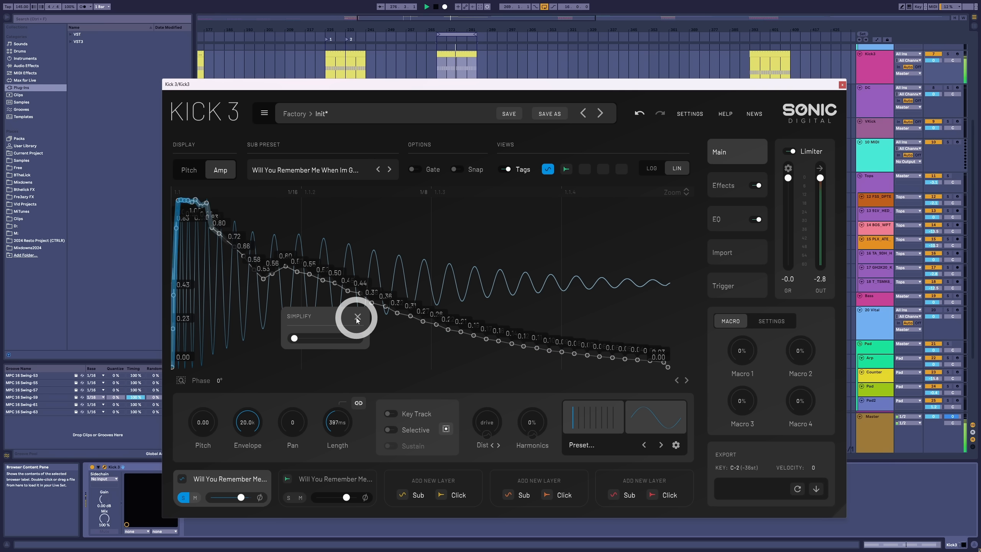
Show the sub layer's pitch envelope in the logarithmic view and unsolo the layer
click(190, 171)
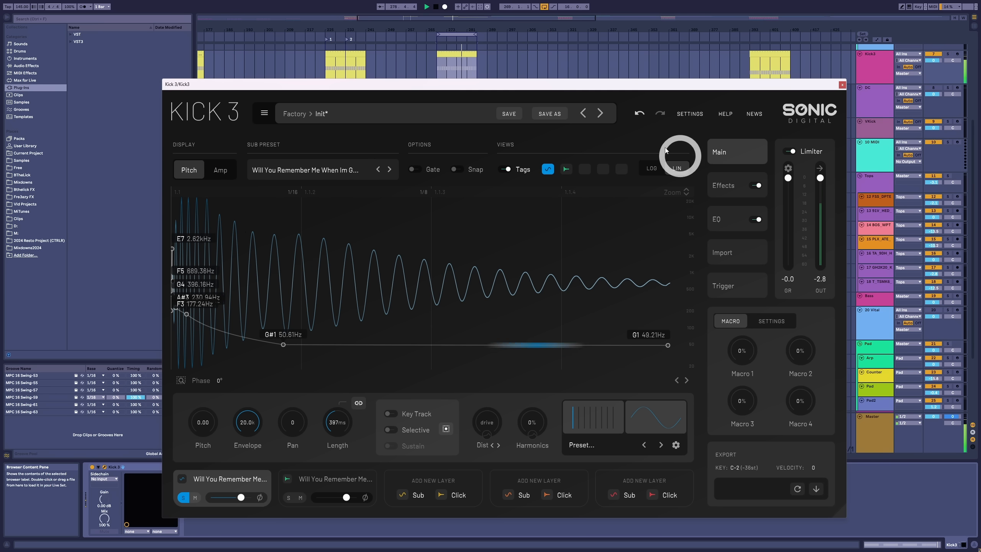
click(656, 171)
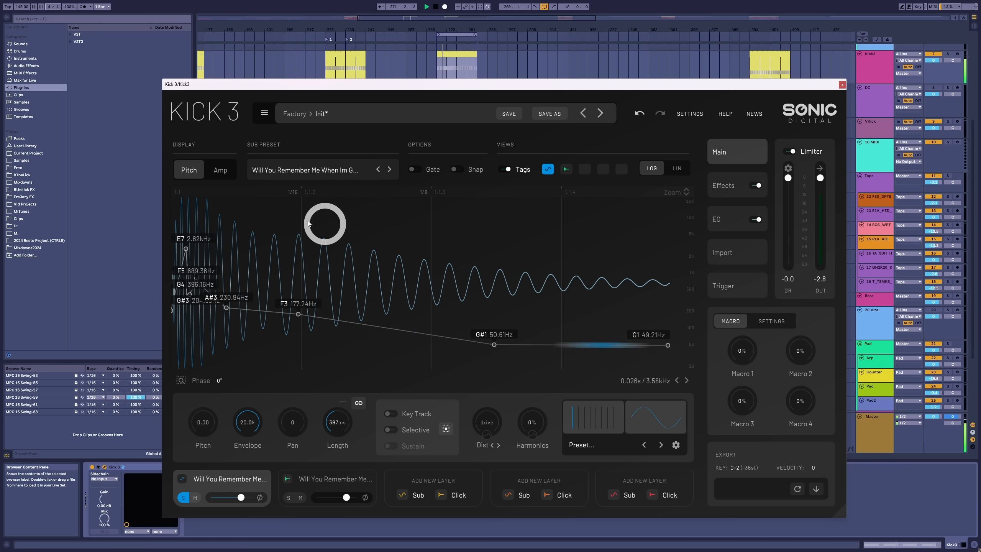
click(184, 498)
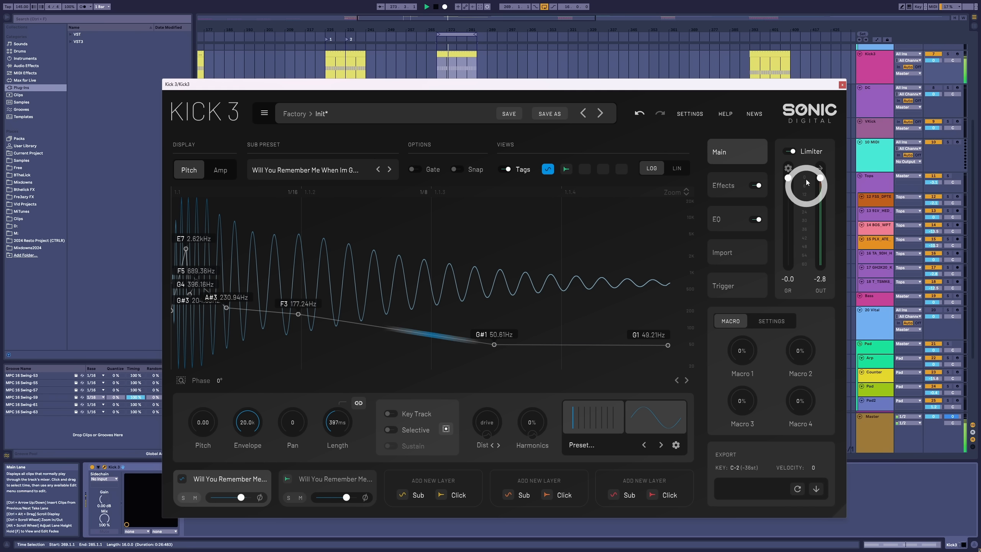
Lower the limiter's threshold slightly to raise the kick's output level
mouse_move(789, 180)
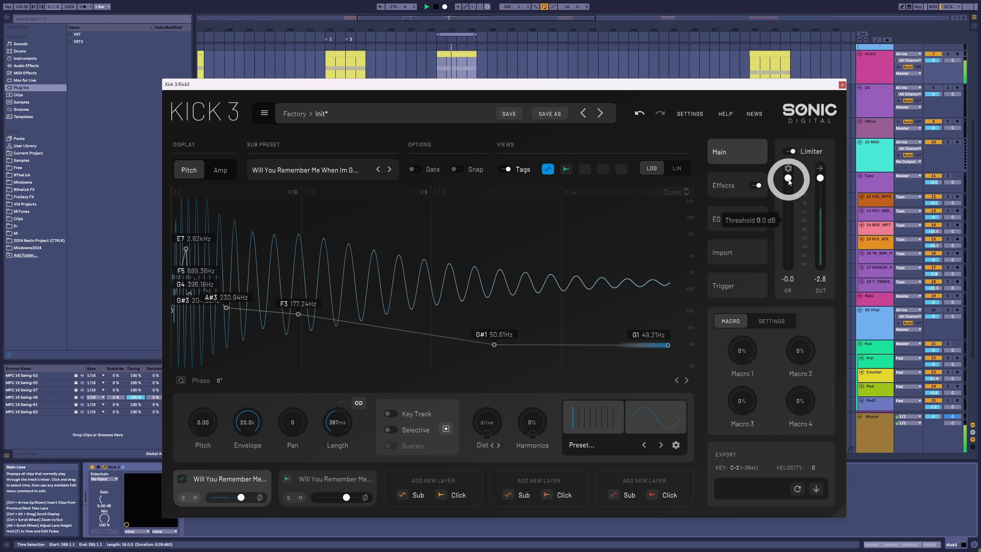
drag(789, 181, 787, 184)
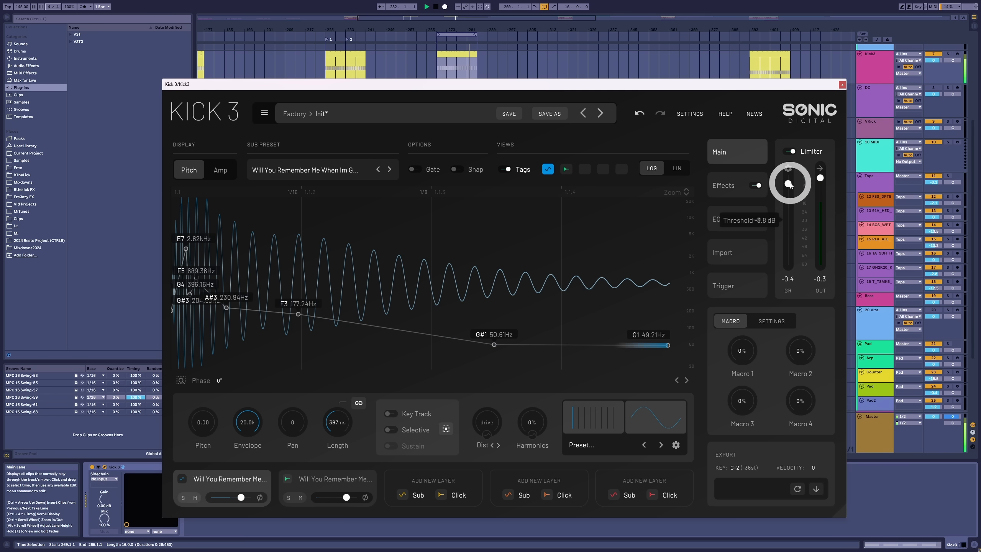
Move the plug-in window clear of the track controls and compare the kick with the reference by toggling the reference track's solo
click(513, 69)
drag(513, 85, 467, 111)
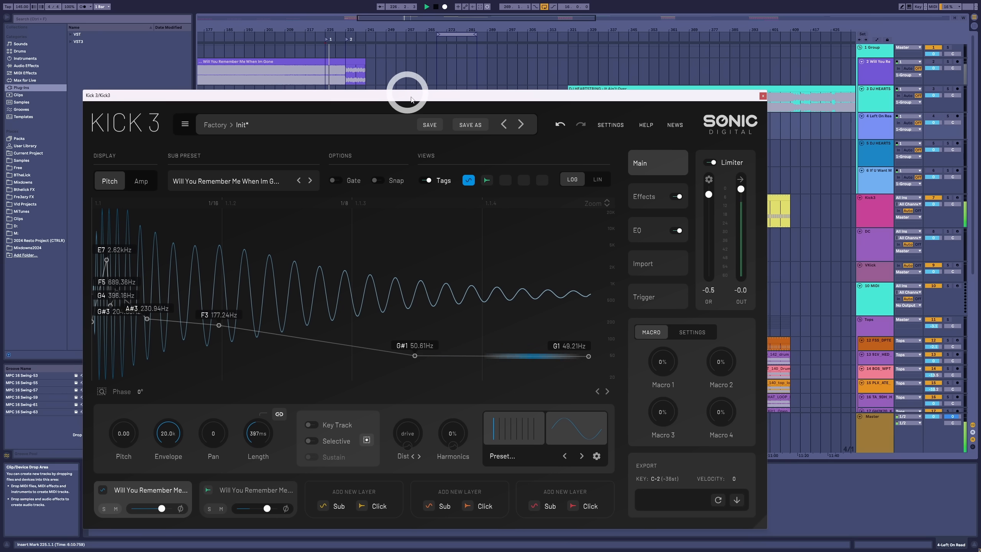
click(948, 61)
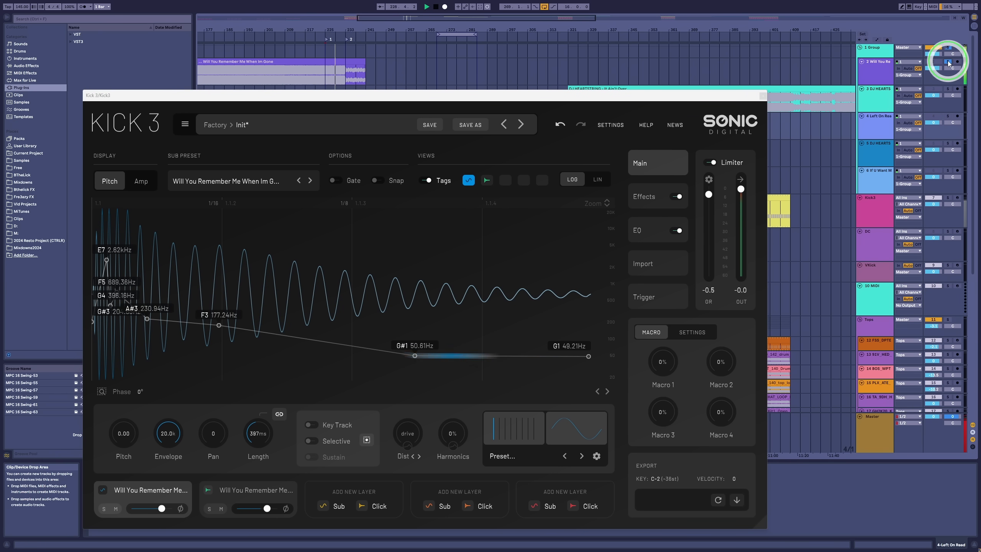
click(947, 61)
click(948, 61)
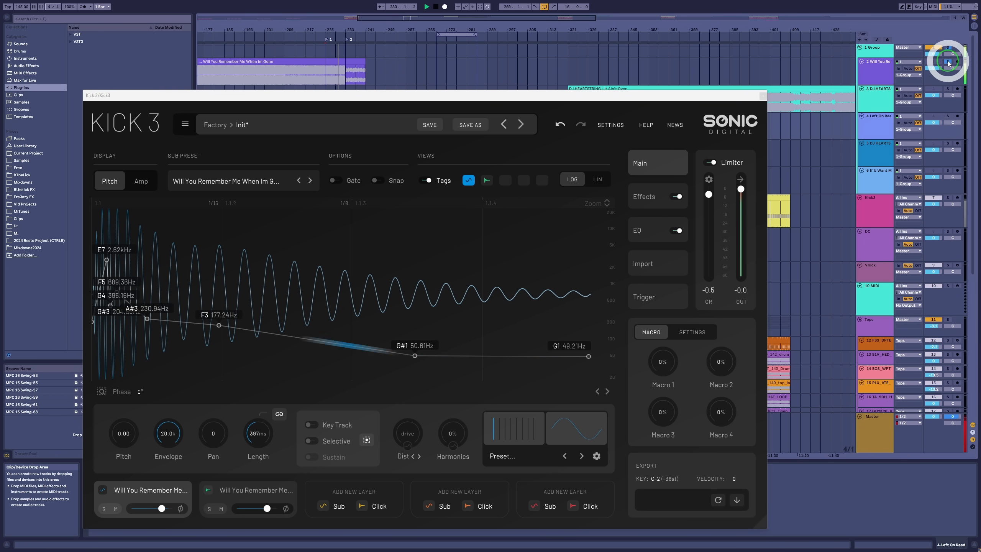
click(948, 61)
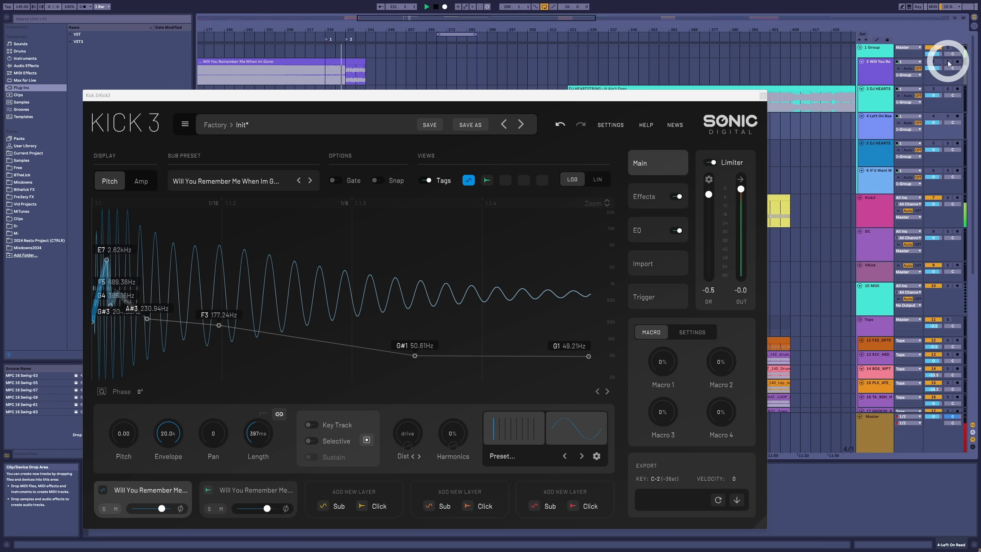
click(948, 61)
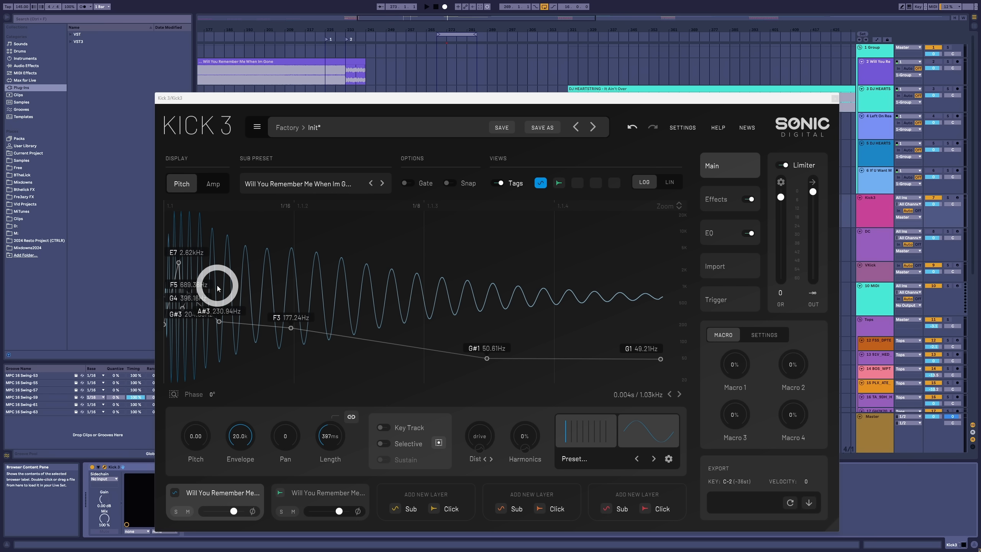
Magnify the start of the sub's pitch envelope and examine its early nodes with the tags hidden and shown
drag(200, 207, 226, 207)
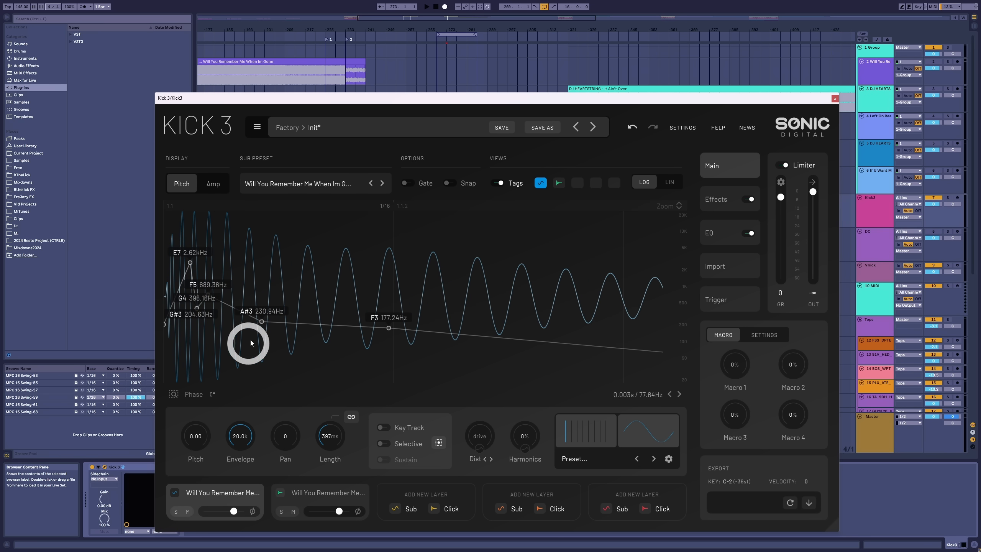
click(501, 182)
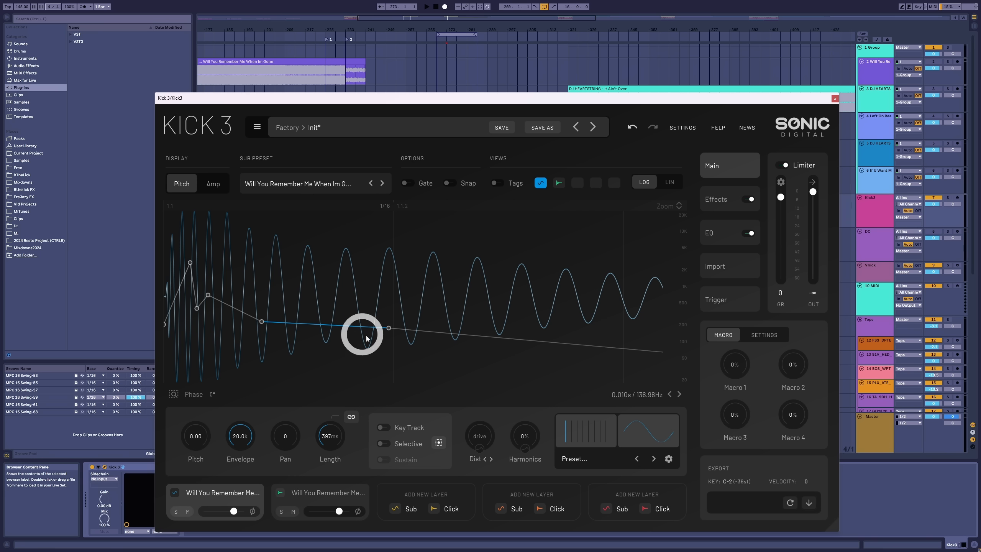
click(500, 183)
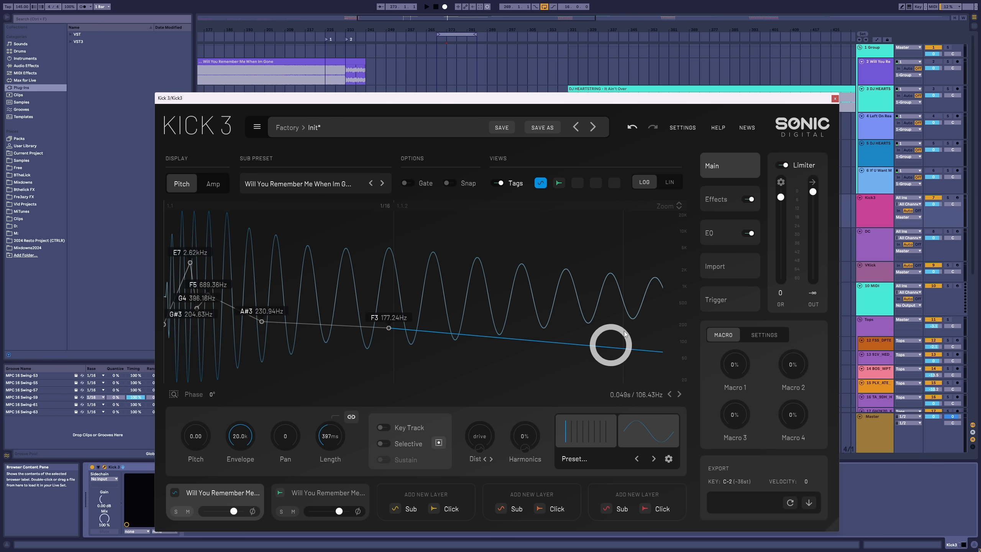
Close Kick 3, open Vital on the VKick track, and play that track's kick pattern
click(833, 100)
click(872, 275)
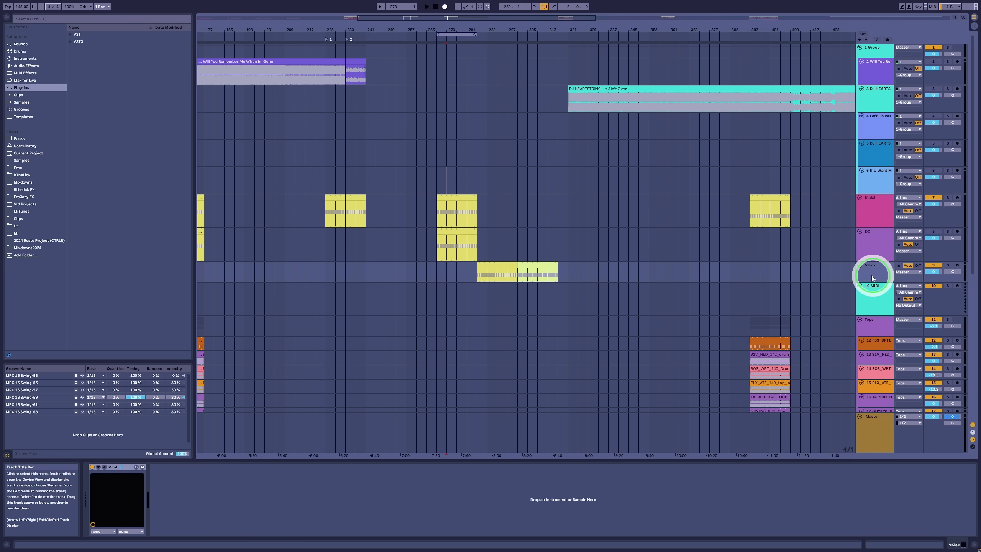
click(511, 272)
click(105, 466)
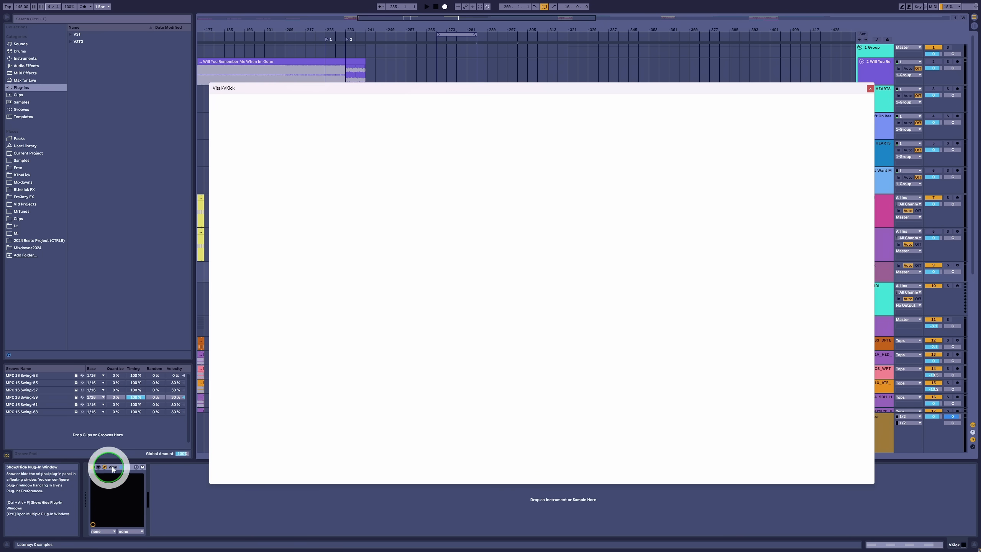
key(space)
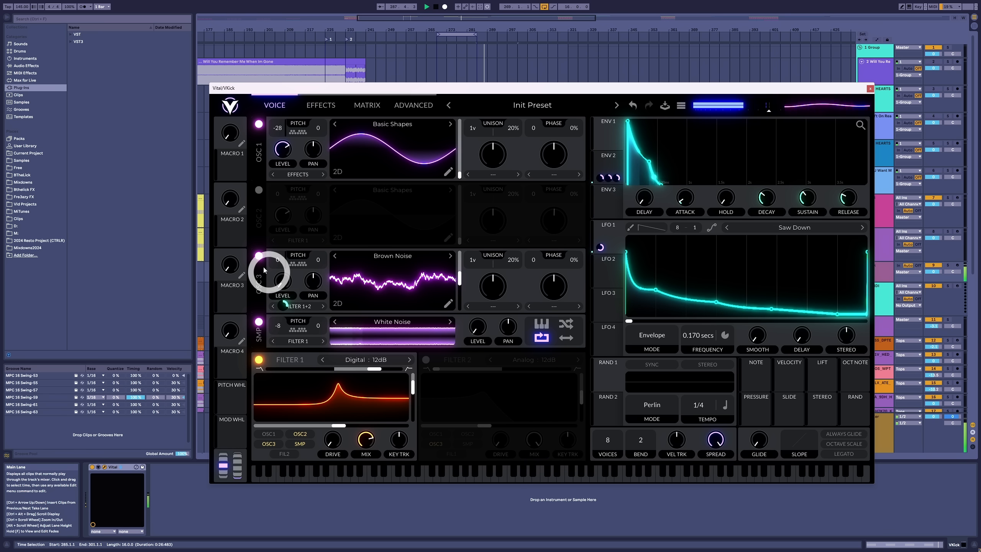
Disable oscillator 3 and the White Noise sampler to audition oscillator 1 alone
click(260, 297)
click(259, 322)
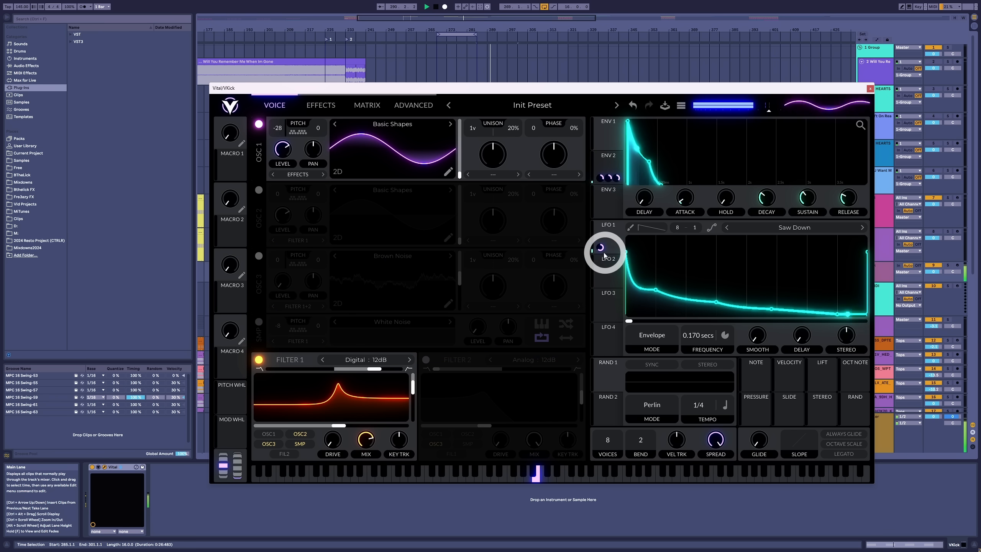
drag(600, 251, 260, 129)
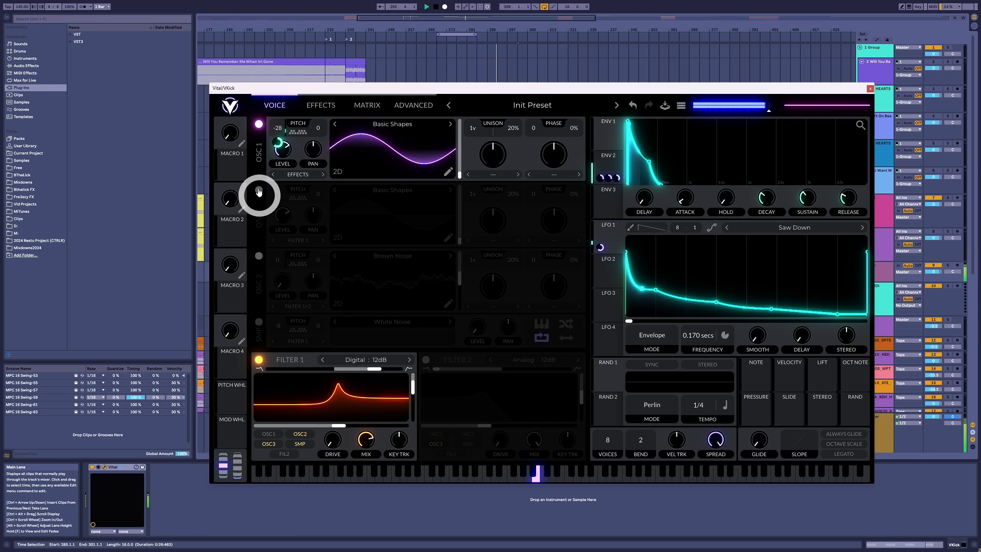
Audition the Brown Noise and White Noise sources without oscillator 1, show envelope 2, and re-enable oscillator 1
click(258, 125)
click(258, 256)
click(258, 322)
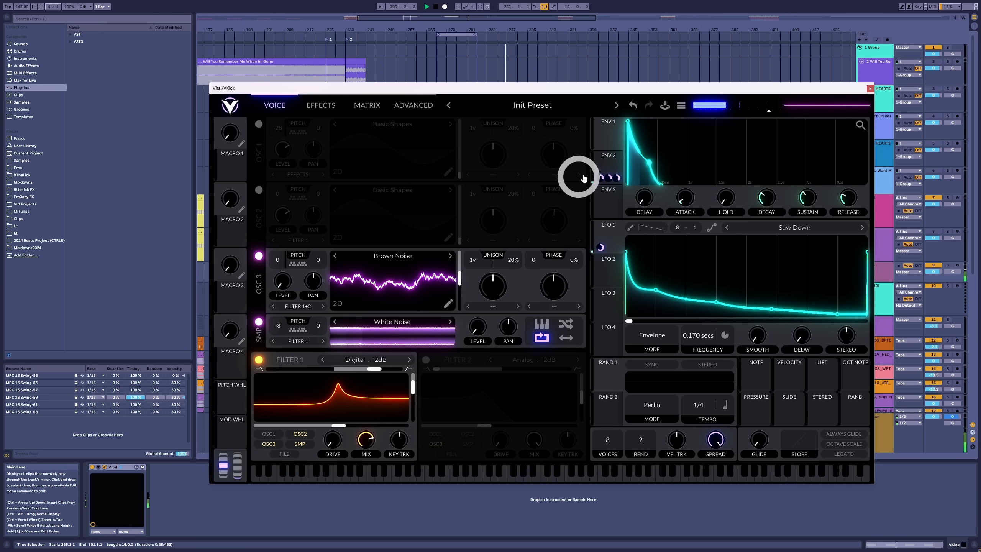
click(611, 168)
click(259, 124)
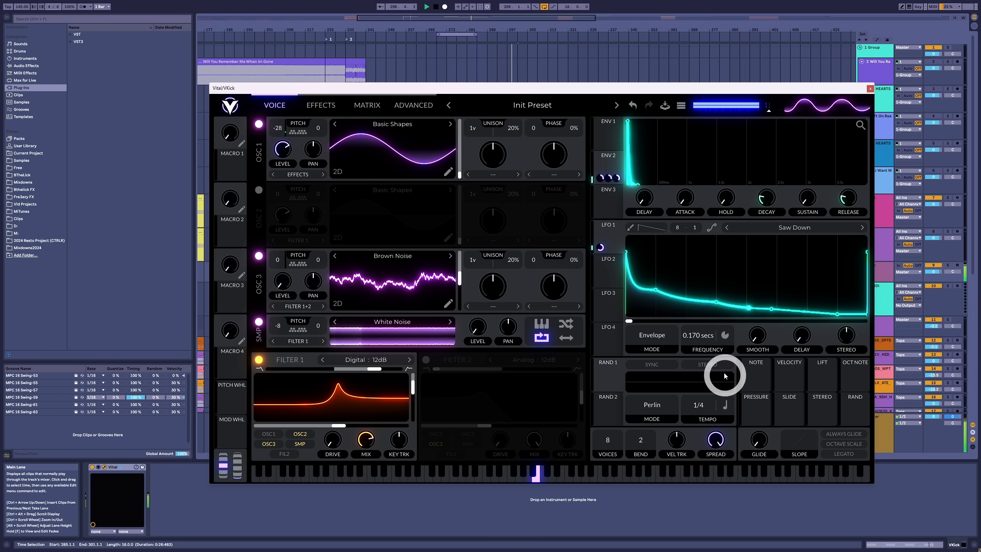
Set the Saw Down LFO's frequency to 0.160 secs and close Vital
mouse_move(701, 339)
mouse_down()
mouse_move(700, 356)
mouse_move(701, 334)
mouse_up()
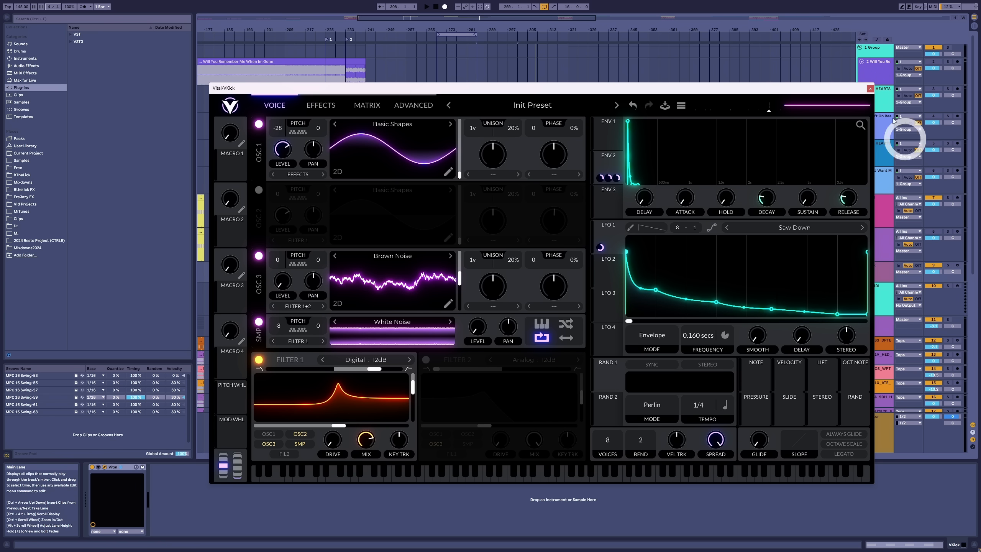
click(871, 89)
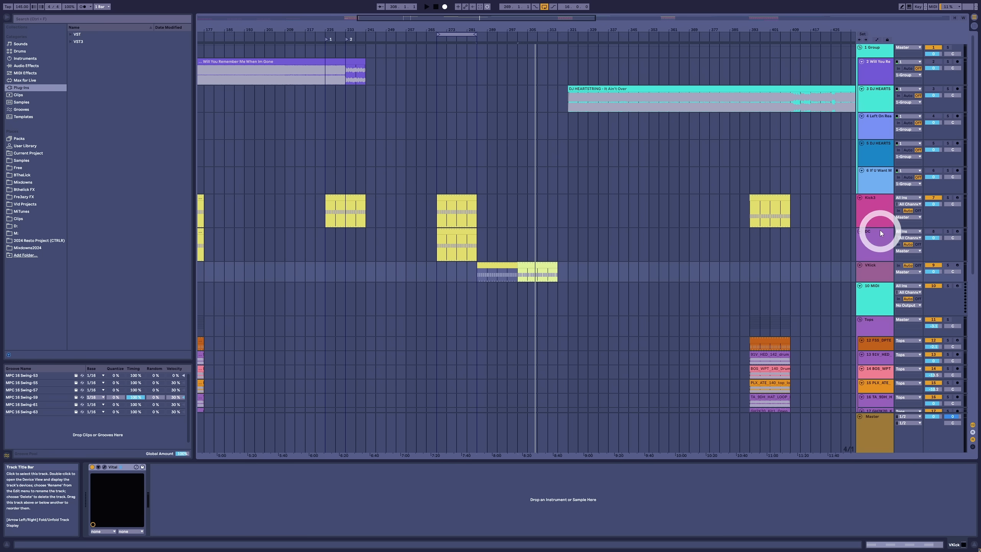
Reopen Kick 3 on the Kick3 track to examine the sub's pitch envelope, and close its window
click(877, 213)
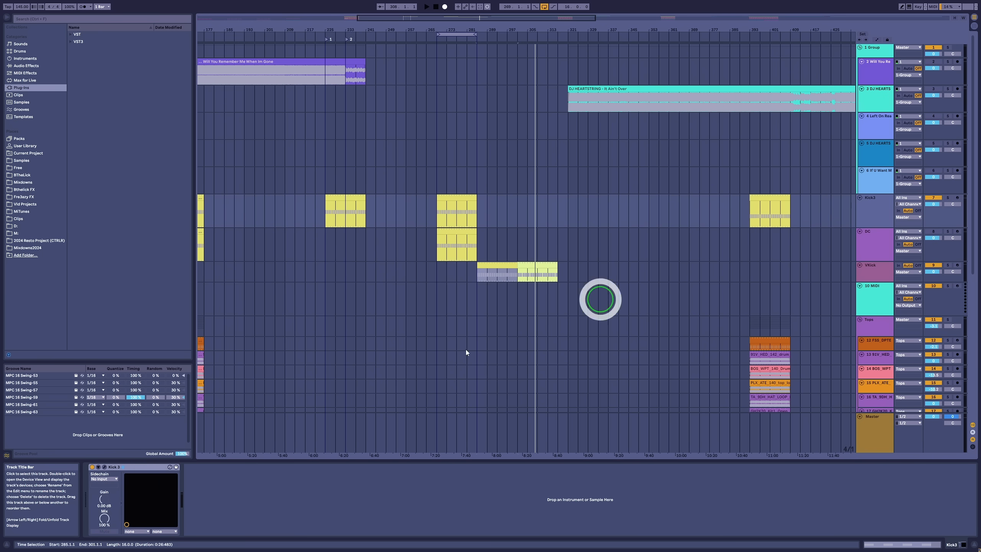
click(105, 467)
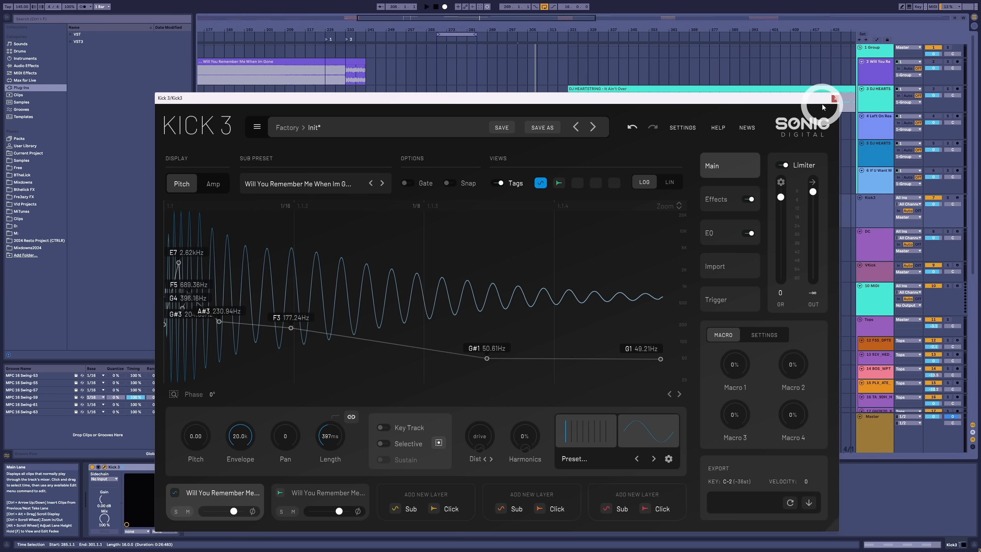
click(835, 100)
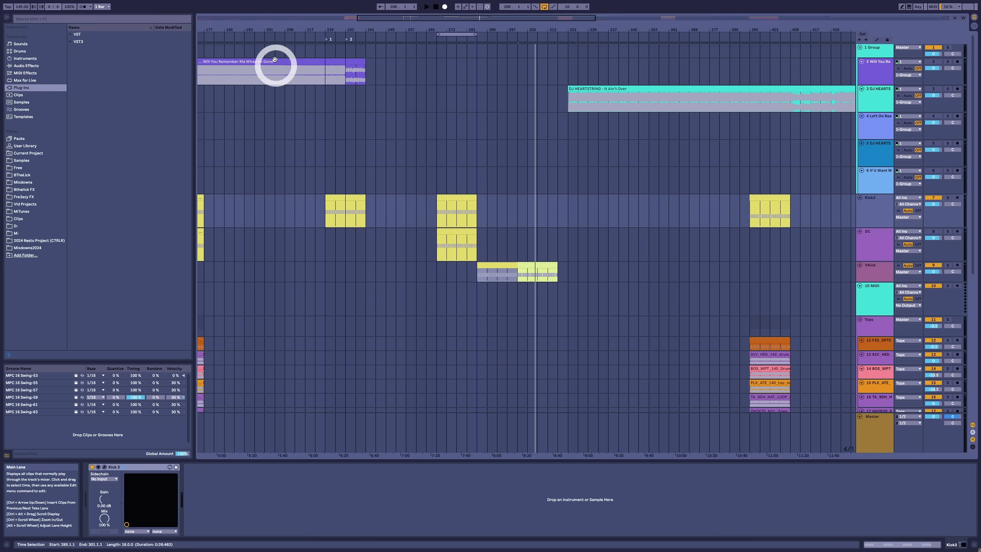
Open the Bass track's MIDI clip at bar 161 to examine its notes, and return to the device view
drag(273, 28, 526, 29)
double_click(429, 343)
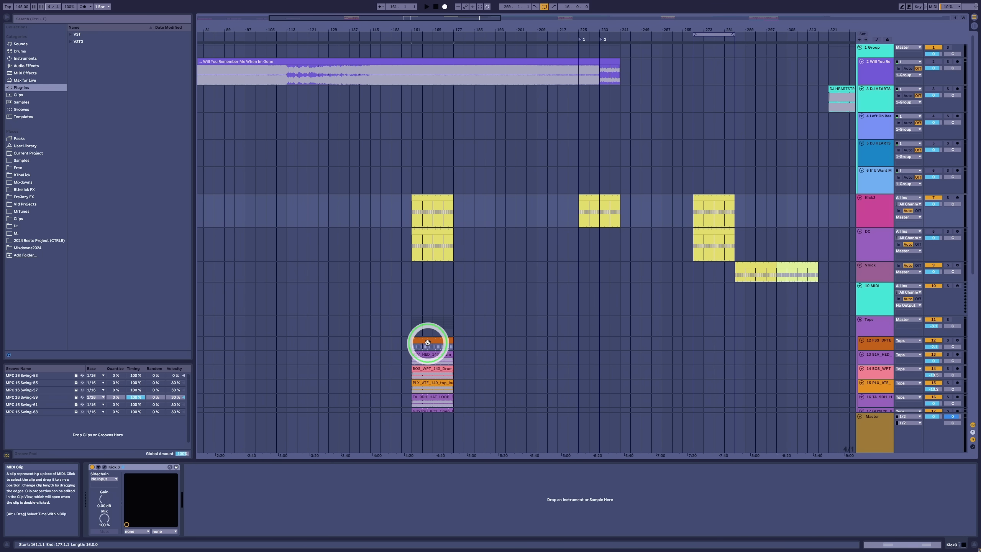
key(shift+Tab)
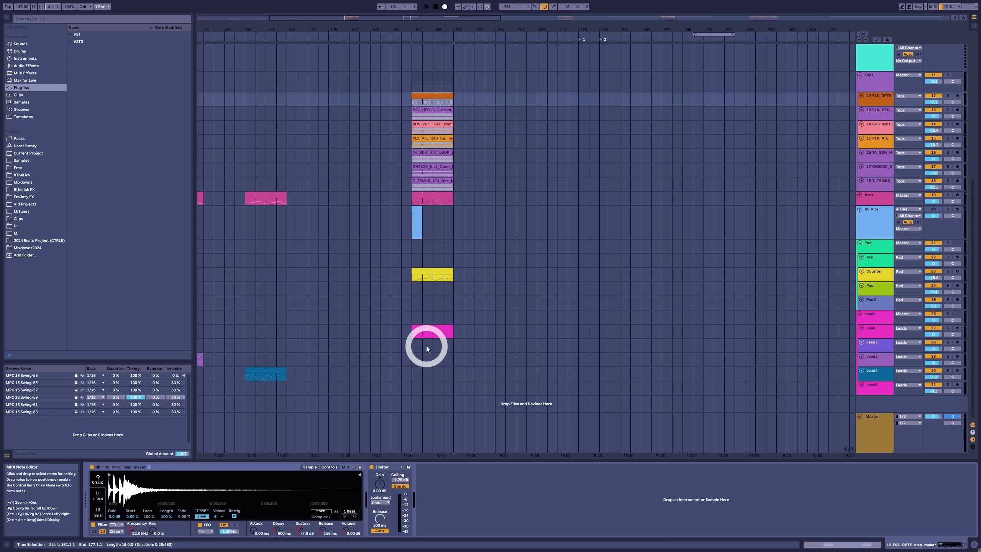
double_click(434, 197)
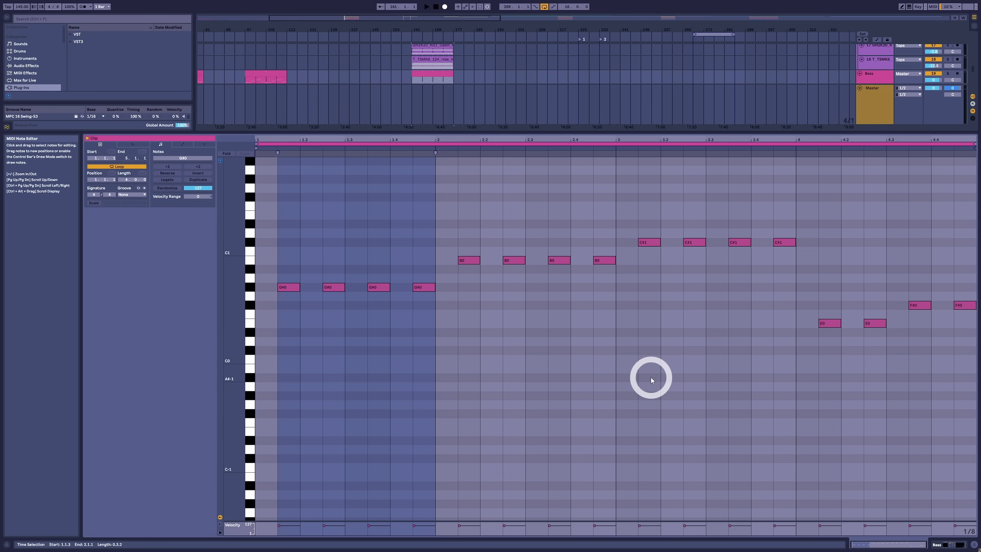
key(shift+Tab)
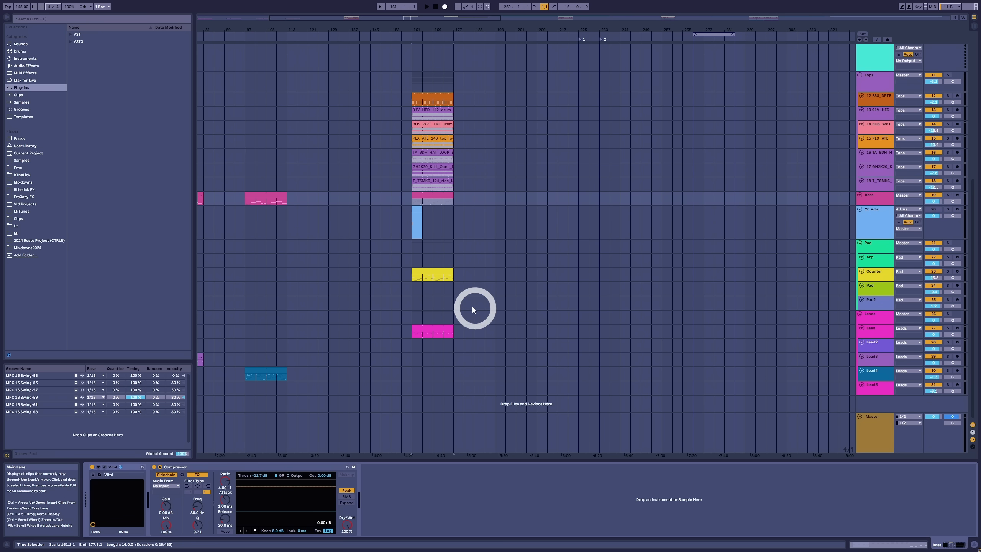
Open Kick 3 on the Kick3 track to check the sub's end pitch against the bass, and close its window
scroll(474, 310, up, 4)
scroll(790, 286, down, 2)
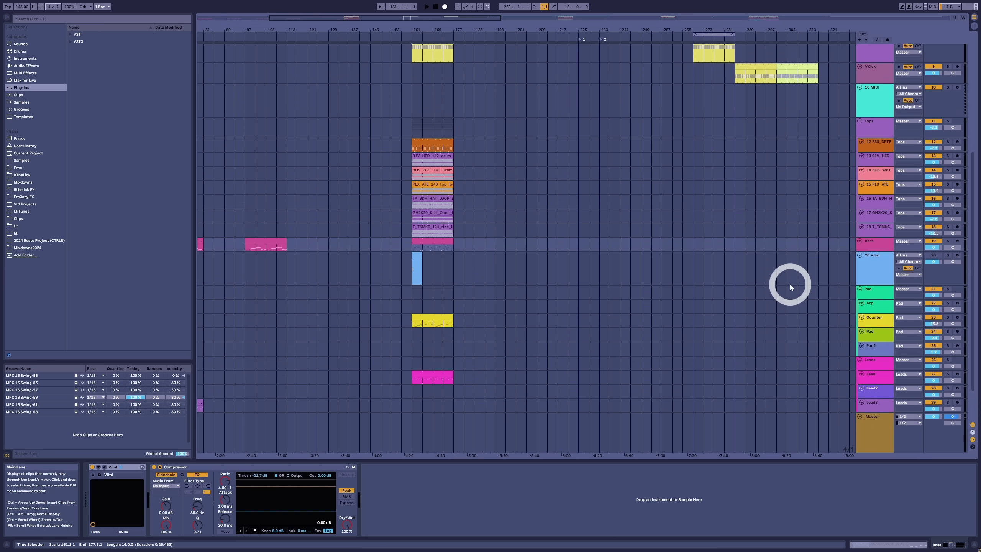
scroll(789, 284, up, 3)
click(877, 79)
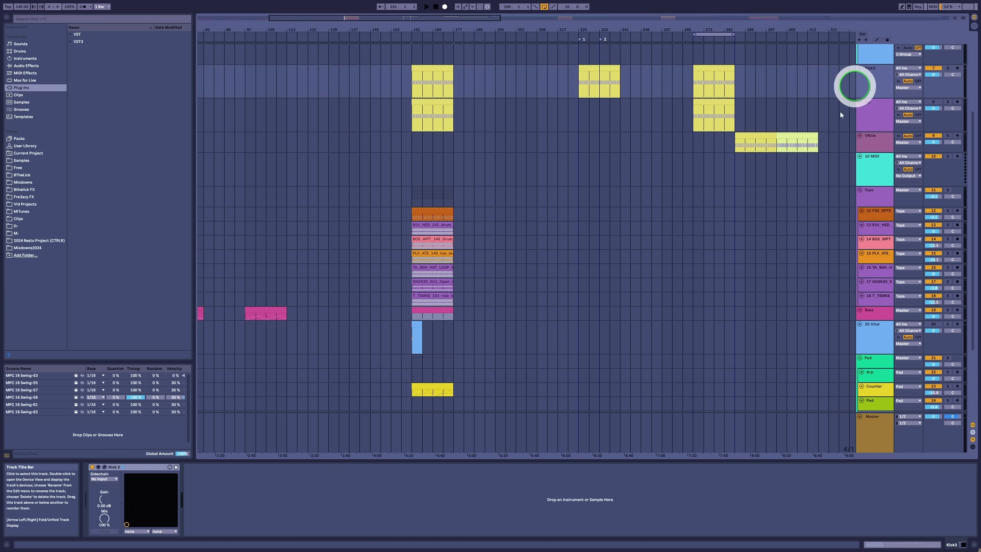
click(104, 468)
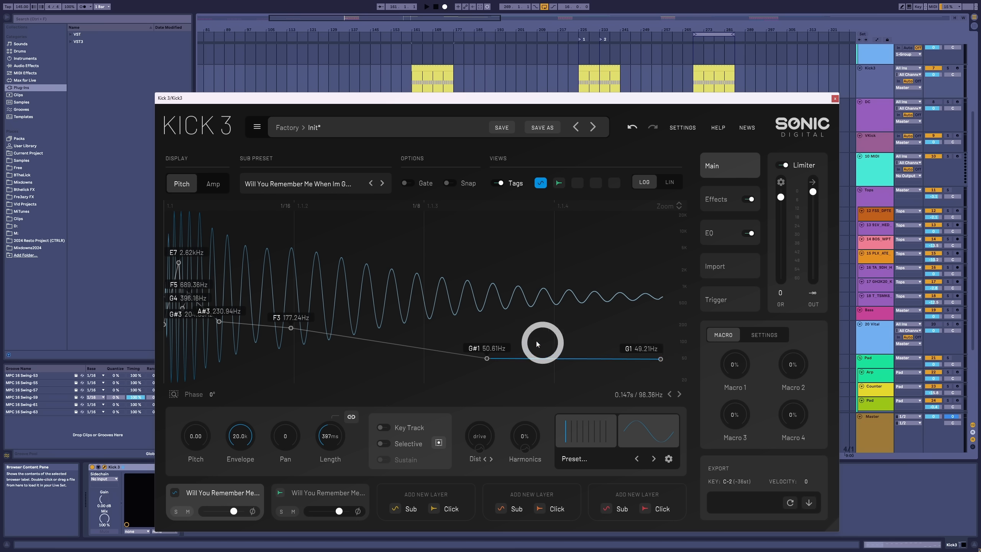
click(834, 101)
Open the Bass track's MIDI clip, highlight its opening notes to check their pitches, and return to the device view
double_click(425, 305)
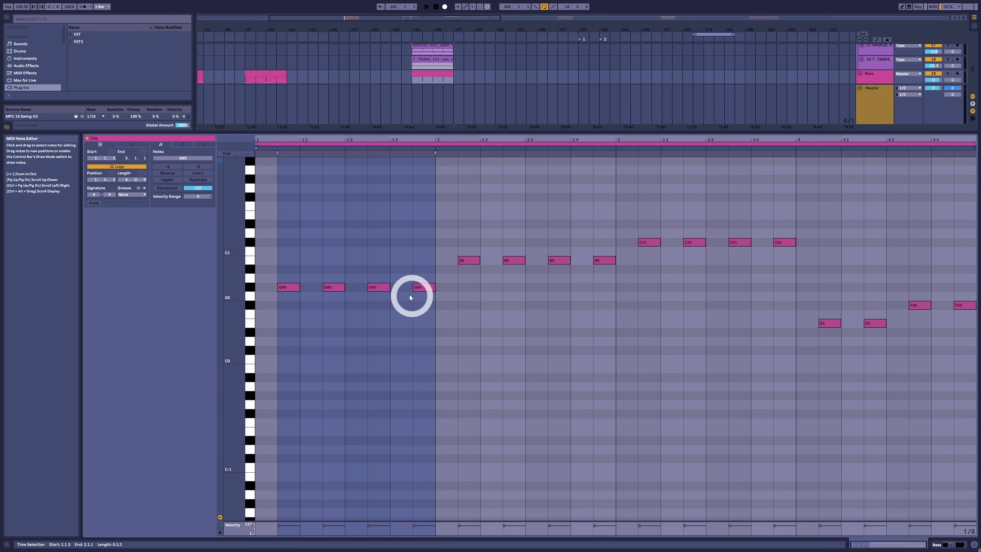
click(278, 289)
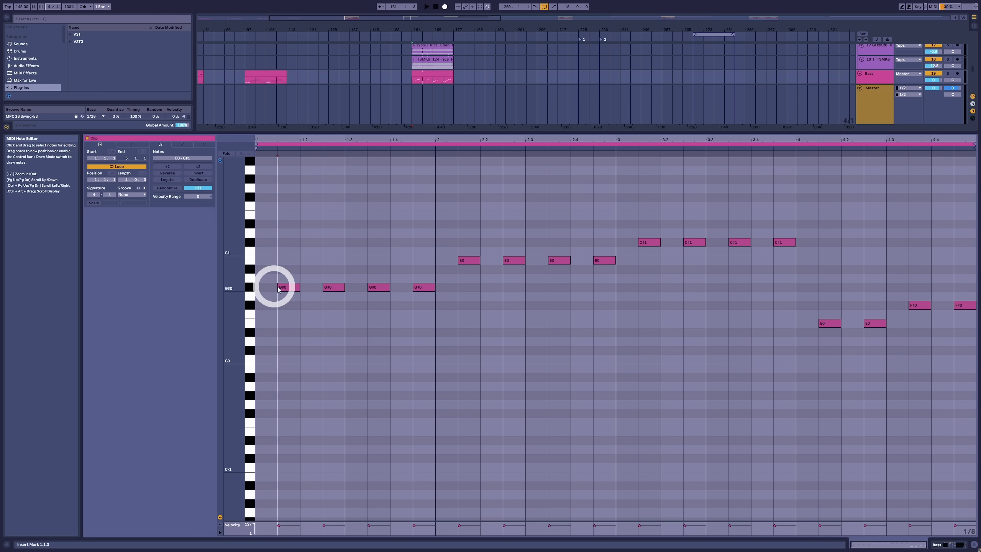
drag(278, 289, 493, 295)
key(shift+Tab)
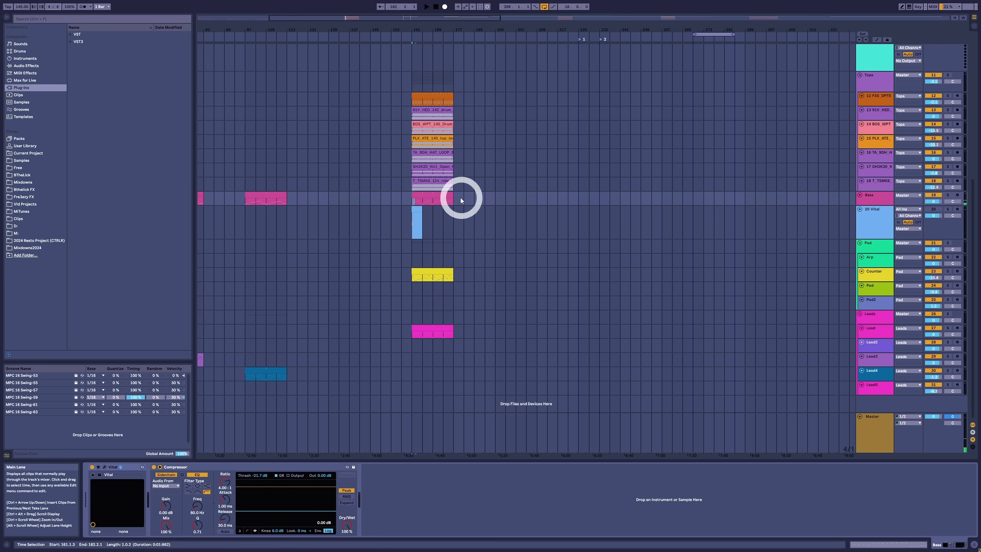
Reopen Kick 3 on the Kick3 track and show the sub's amplitude envelope
scroll(876, 149, up, 5)
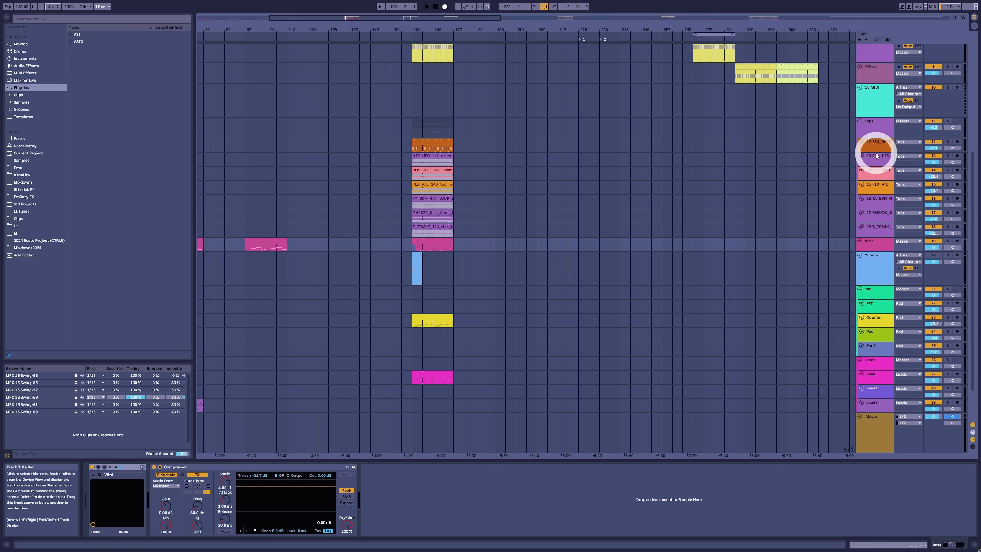
scroll(871, 141, up, 1)
click(878, 65)
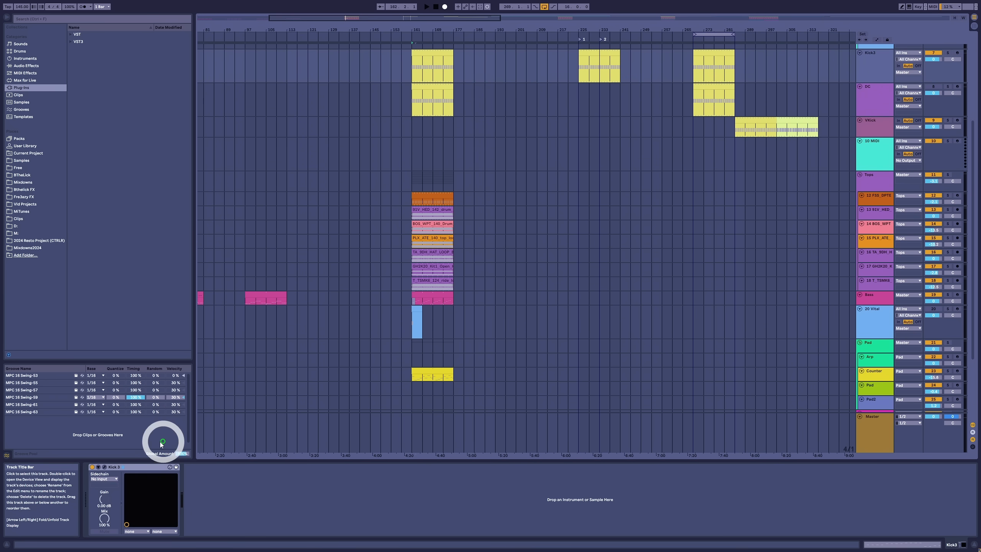
click(102, 468)
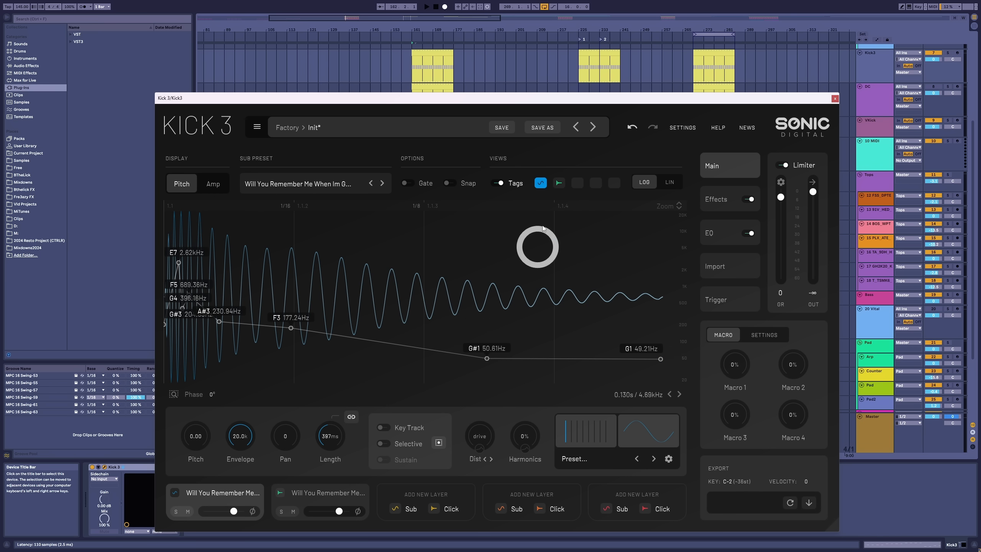
click(212, 184)
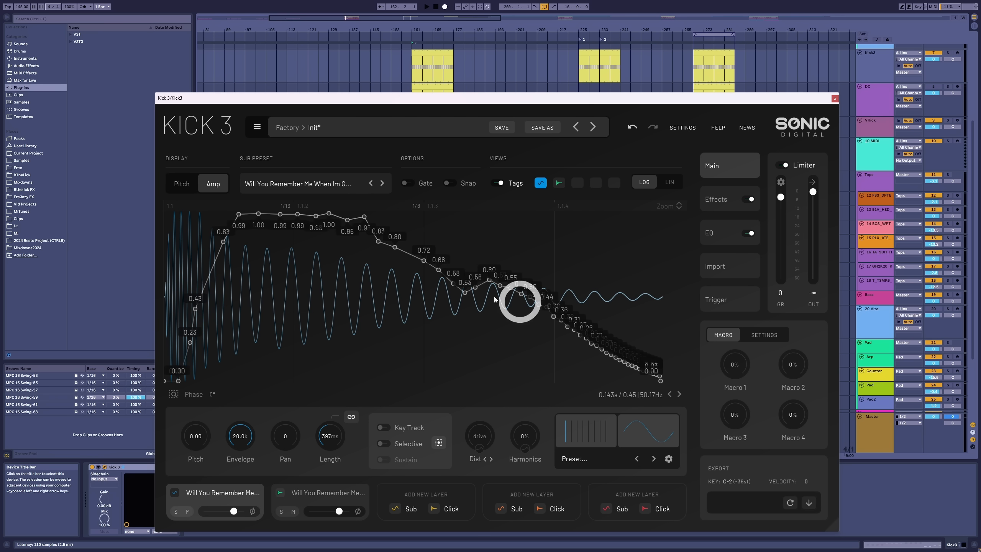
Lower the sub's final pitch node to F1 (44.20 Hz) and the node before it to G1 (49.08 Hz)
click(182, 187)
click(661, 362)
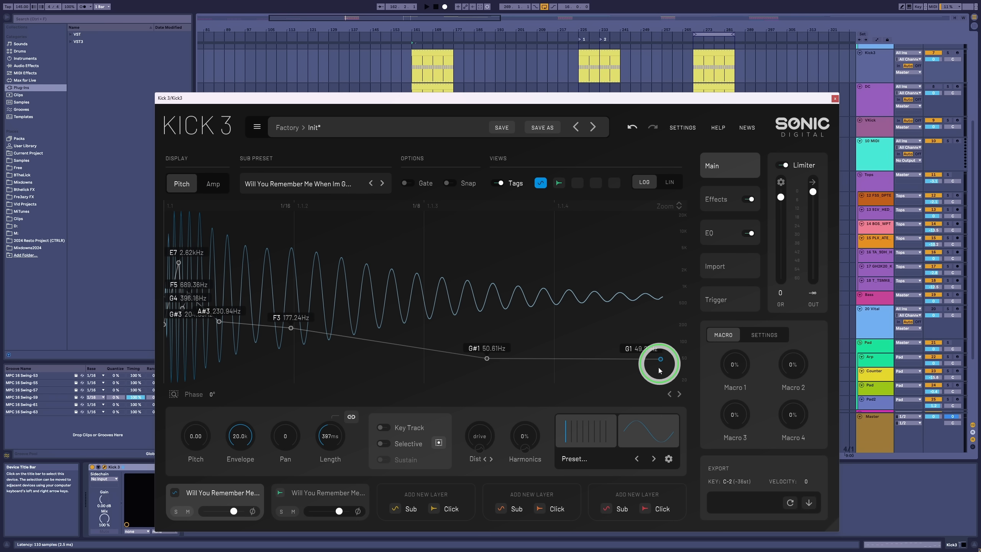
drag(661, 361, 661, 363)
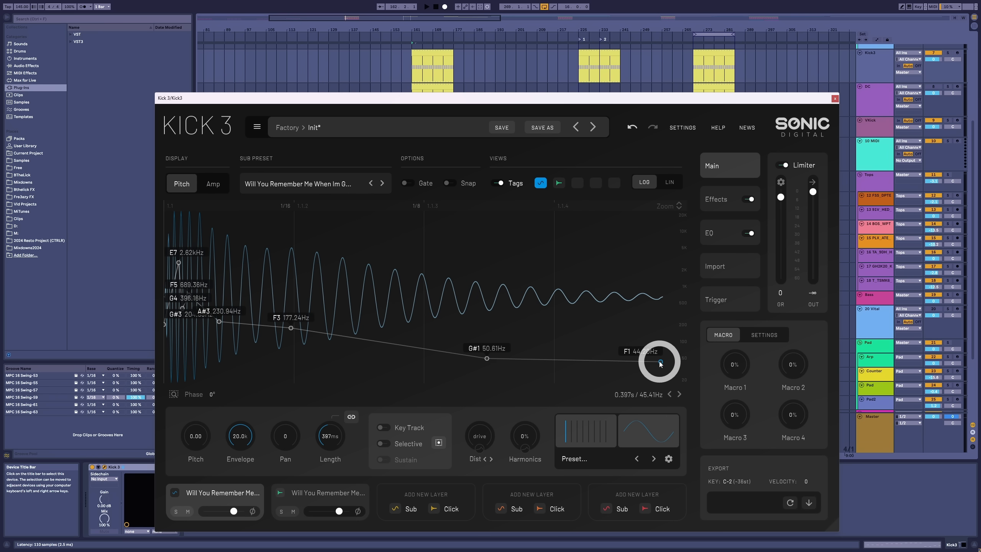
drag(489, 360, 486, 356)
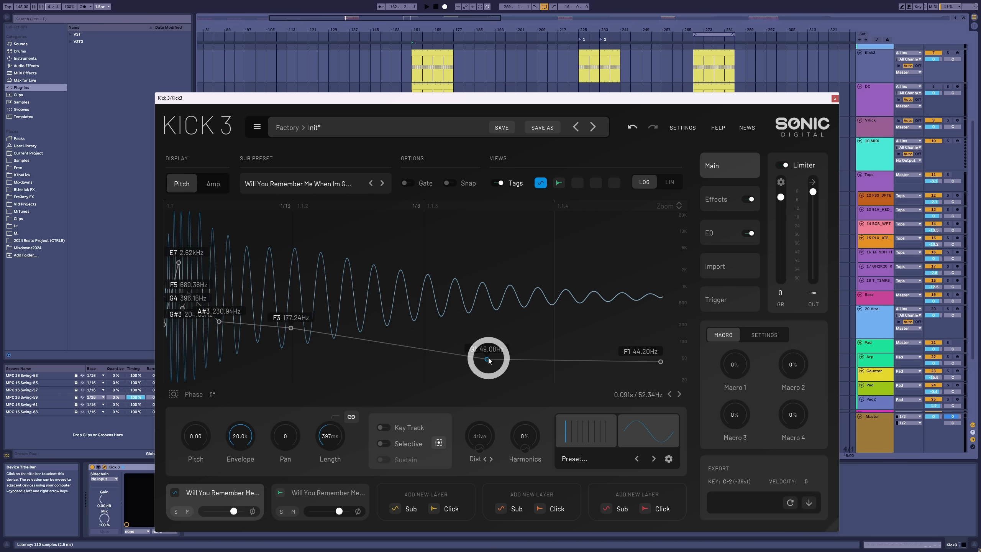
Select the tail nodes of the sub's amplitude envelope and shift them slightly earlier
click(218, 180)
drag(495, 258, 662, 395)
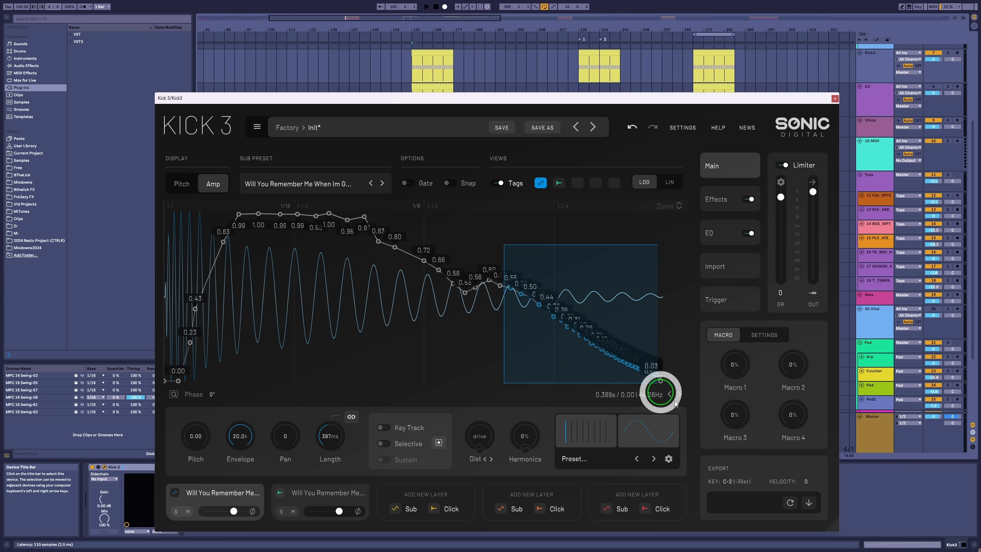
mouse_move(553, 320)
mouse_down()
mouse_move(554, 404)
mouse_move(546, 302)
mouse_move(541, 318)
mouse_up()
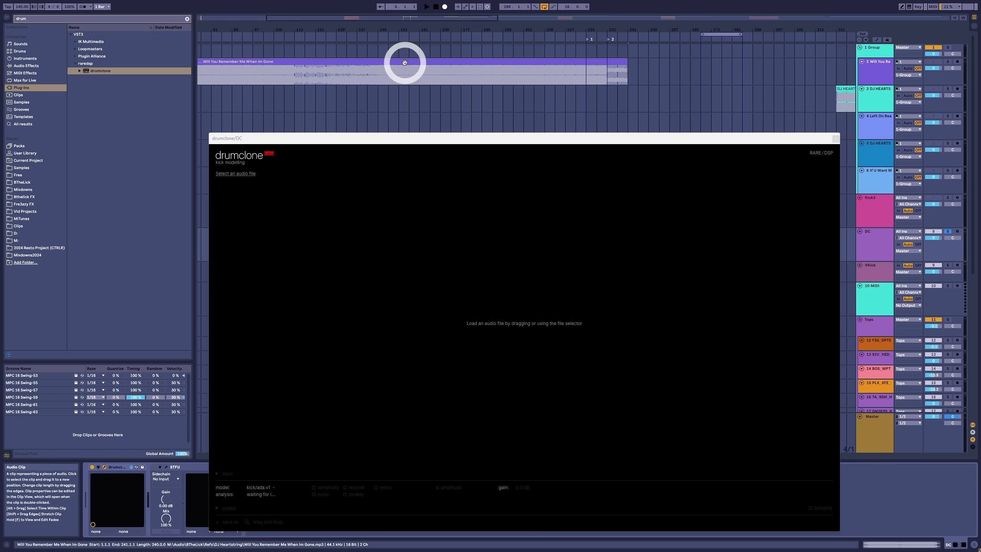
Load the "Will You Remember Me When Im Gone" clip into drumclone on the DC track and narrow the selection to one kick
drag(405, 62, 484, 230)
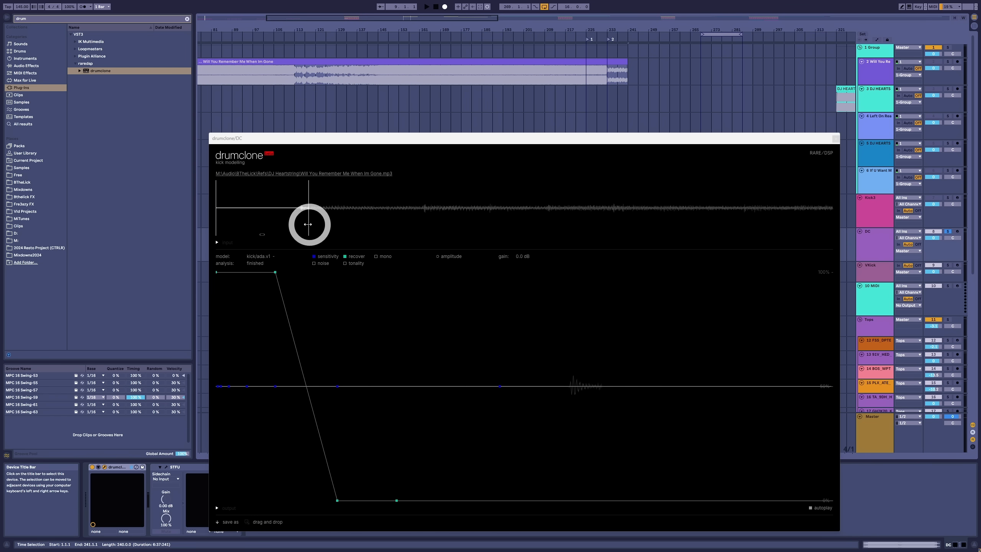
mouse_move(308, 225)
mouse_down()
mouse_move(637, 234)
mouse_move(831, 217)
mouse_up()
scroll(589, 222, down, 5)
drag(215, 208, 275, 184)
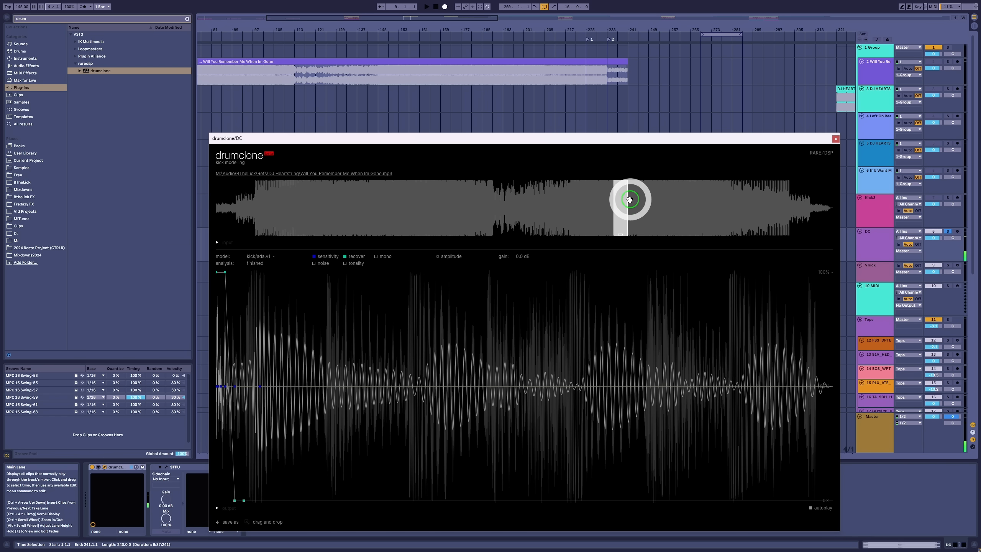
mouse_move(630, 199)
mouse_down()
mouse_move(784, 204)
mouse_move(775, 194)
mouse_move(666, 265)
mouse_move(434, 256)
mouse_move(281, 226)
mouse_move(328, 213)
mouse_move(246, 214)
mouse_move(340, 220)
mouse_move(383, 137)
mouse_move(267, 210)
mouse_up()
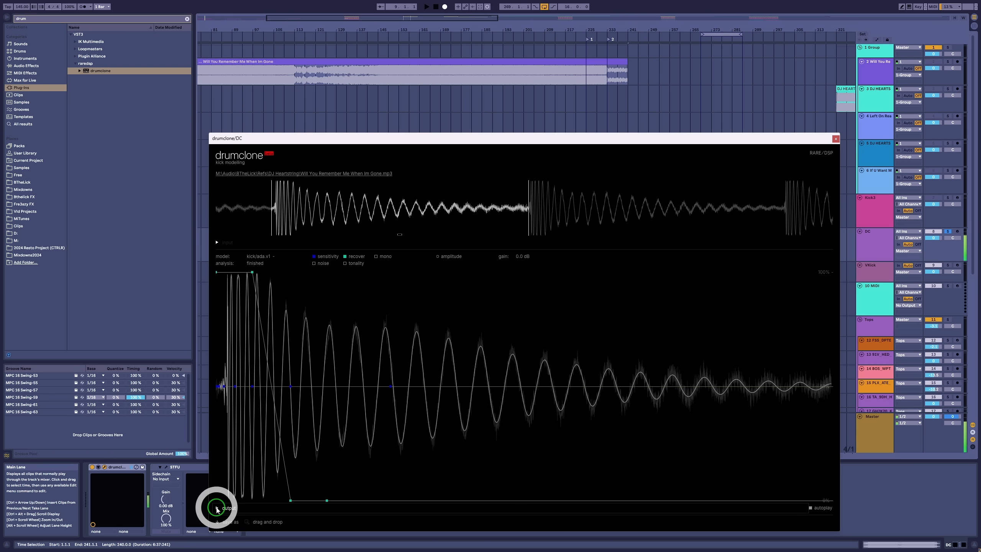
Audition drumclone's output and align the selection's start with the kick's transient
click(217, 508)
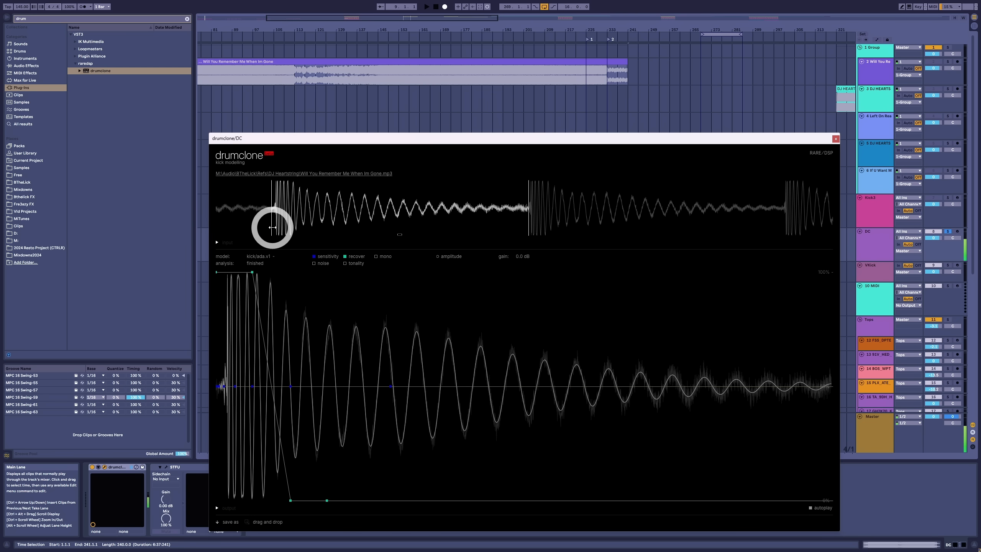
drag(273, 228, 275, 227)
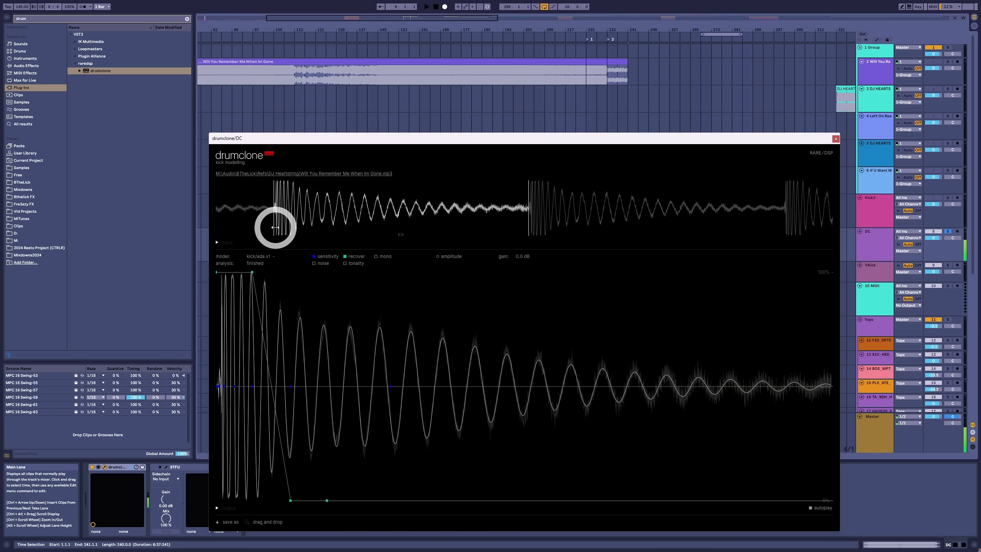
mouse_move(278, 193)
mouse_down()
mouse_move(280, 259)
mouse_move(292, 274)
mouse_move(346, 255)
mouse_move(293, 216)
mouse_move(276, 180)
mouse_up()
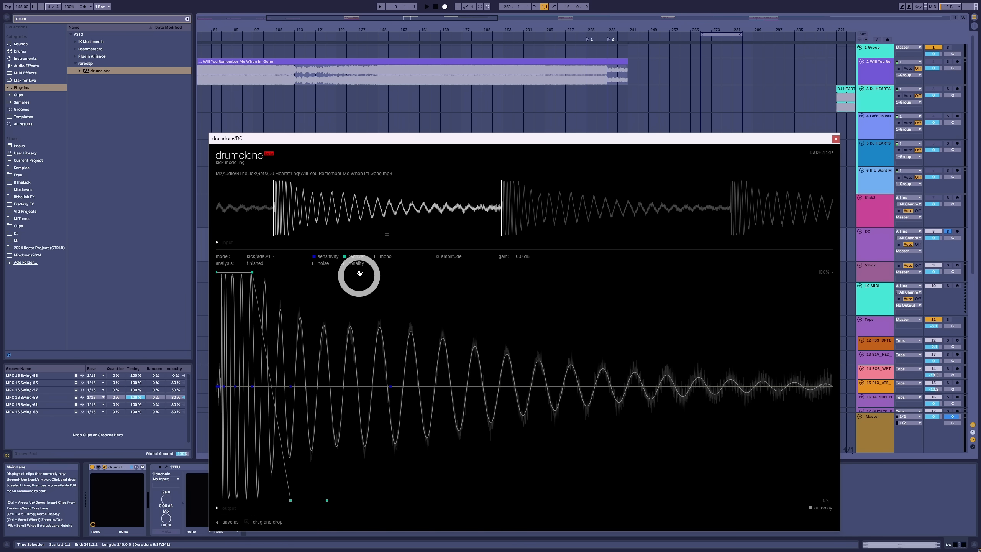
Reshape the recover curve to stay high through the kick's body and fall to 0% further into the tail
click(345, 257)
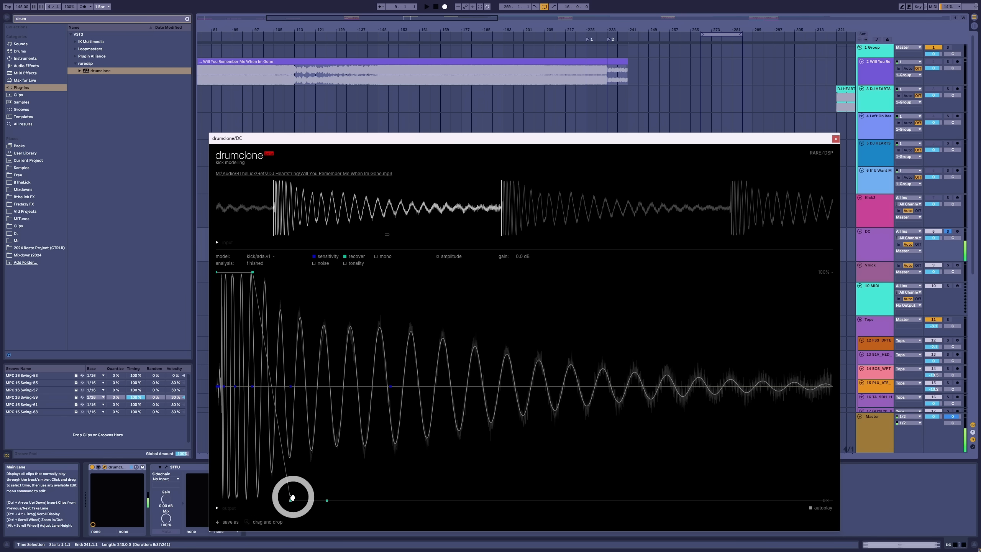
drag(293, 497, 327, 421)
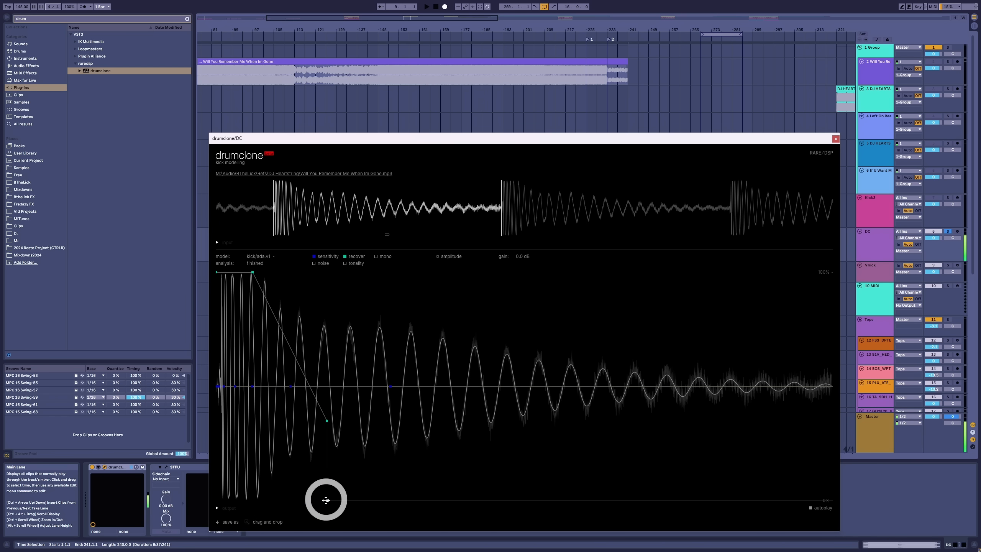
drag(330, 501, 470, 501)
drag(327, 421, 361, 312)
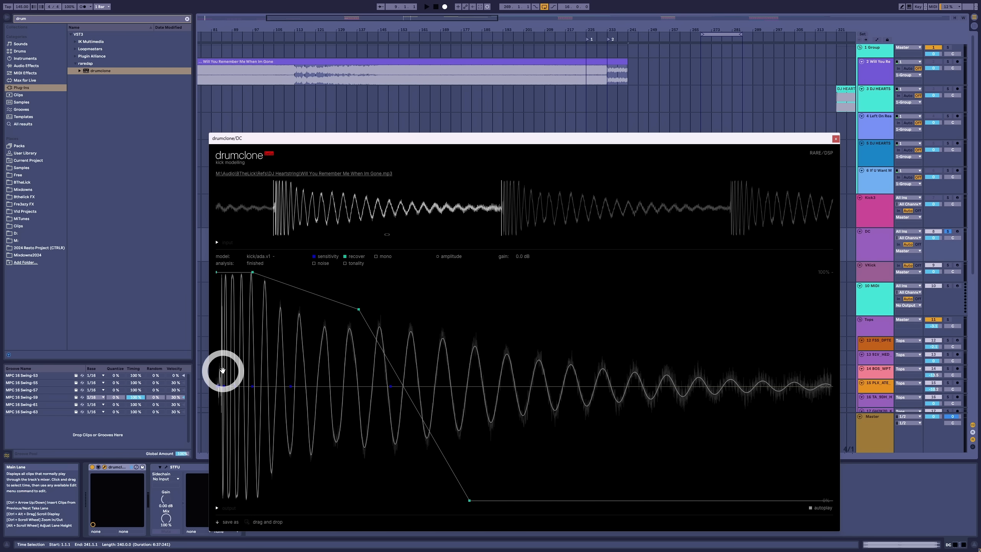
Raise the sensitivity curve's two nodes at the kick's attack close to 100%, dropping back to 50% after the first few cycles
drag(226, 326, 268, 322)
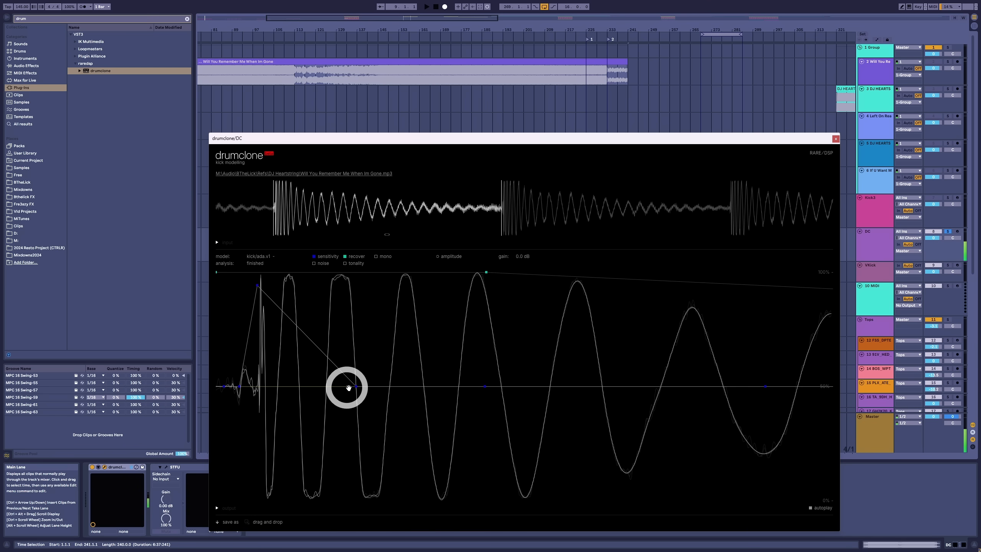
drag(356, 386, 353, 297)
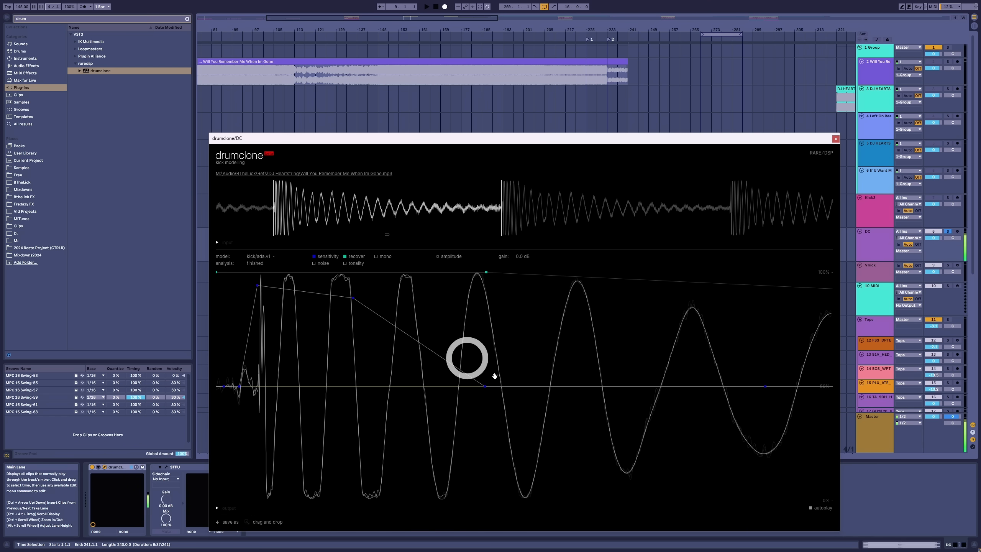
mouse_move(485, 386)
mouse_down()
mouse_move(488, 297)
mouse_move(487, 387)
mouse_up()
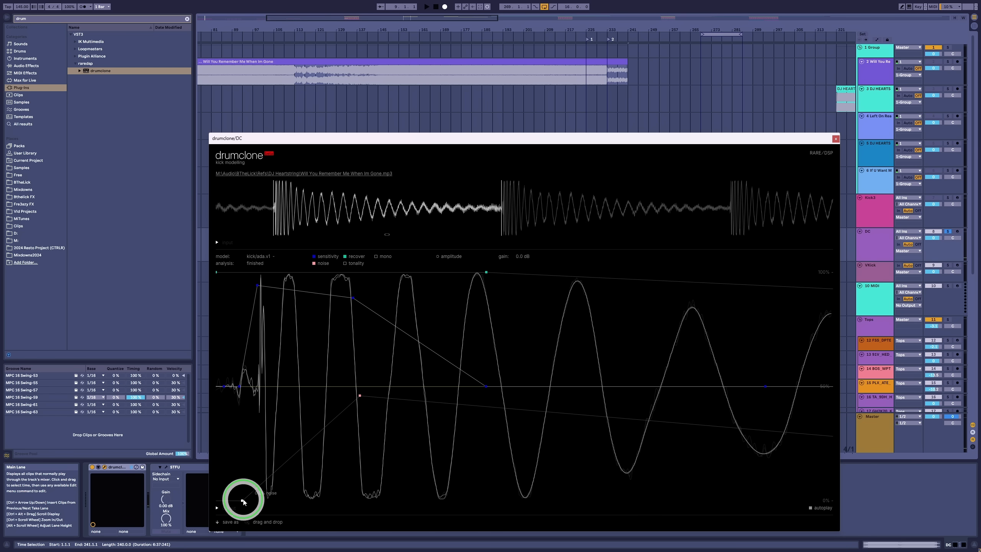
Try a noise curve that starts high, peaks at 100% and drops close to 0%, and disable noise again
drag(243, 501, 217, 303)
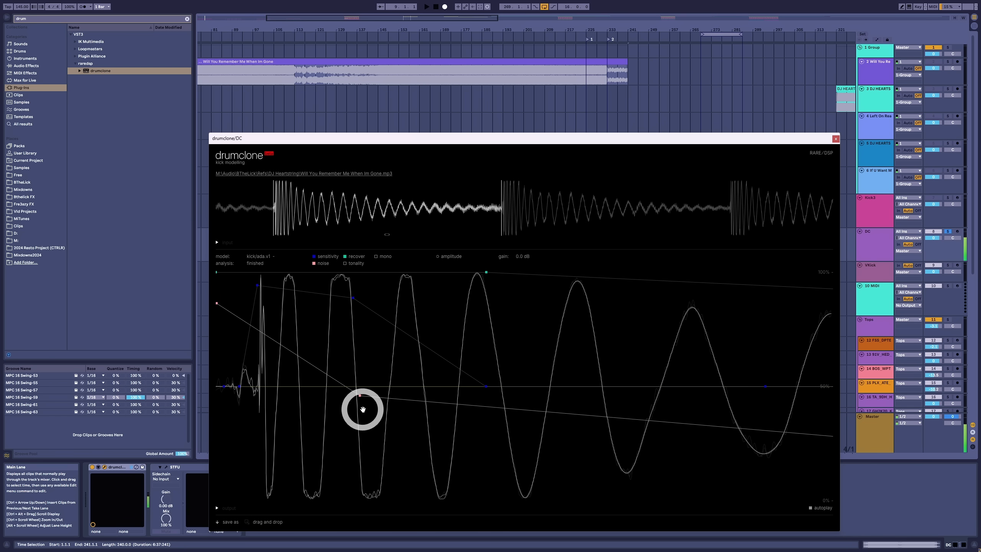
drag(360, 398, 435, 290)
drag(455, 332, 420, 270)
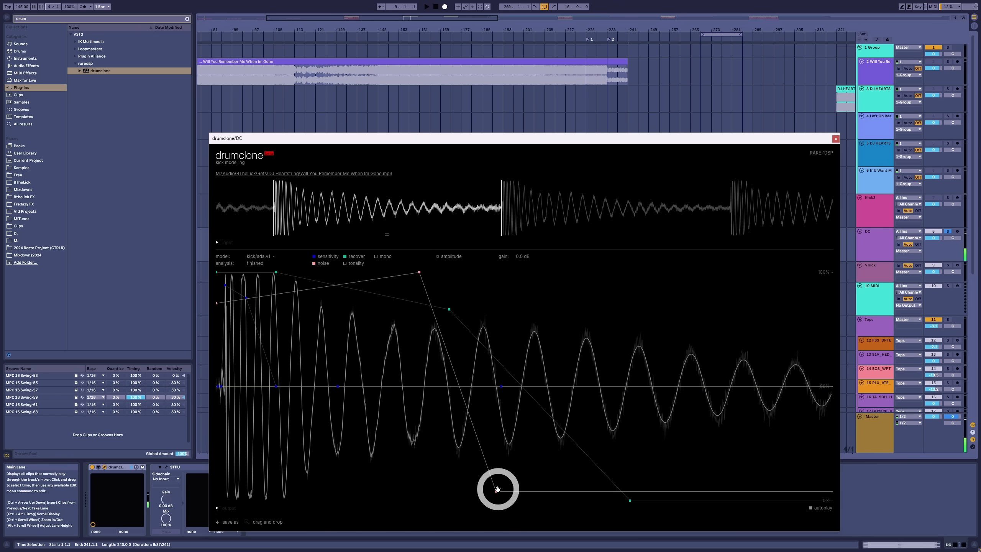
drag(497, 494, 524, 487)
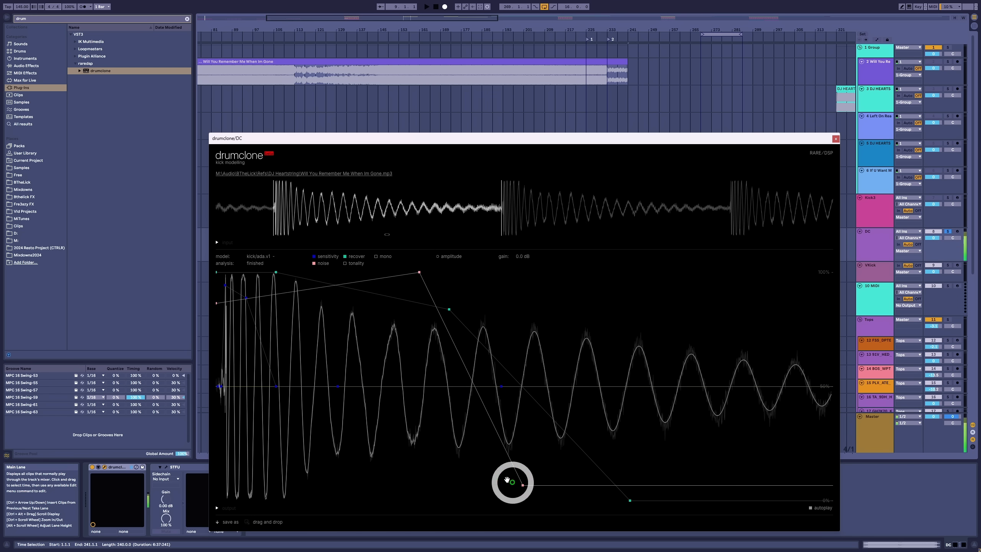
click(313, 264)
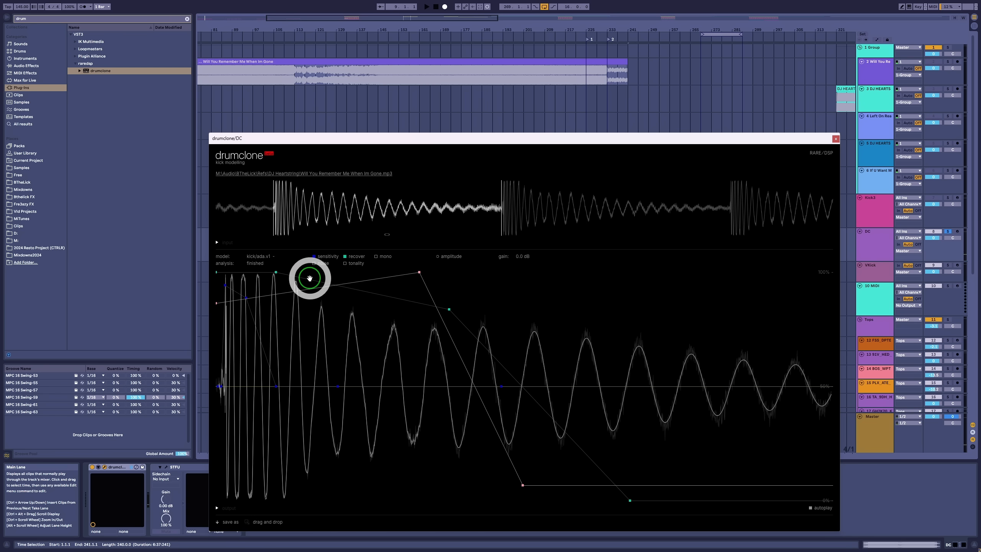
Enable tonality and shape its curve to start at 100% and fall to 0% early in the kick
click(345, 265)
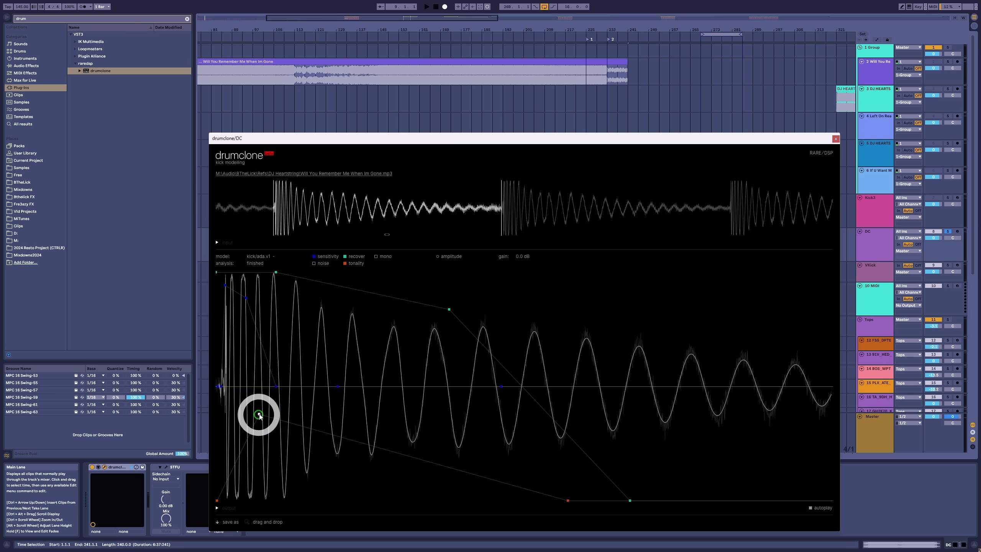
drag(260, 415, 266, 406)
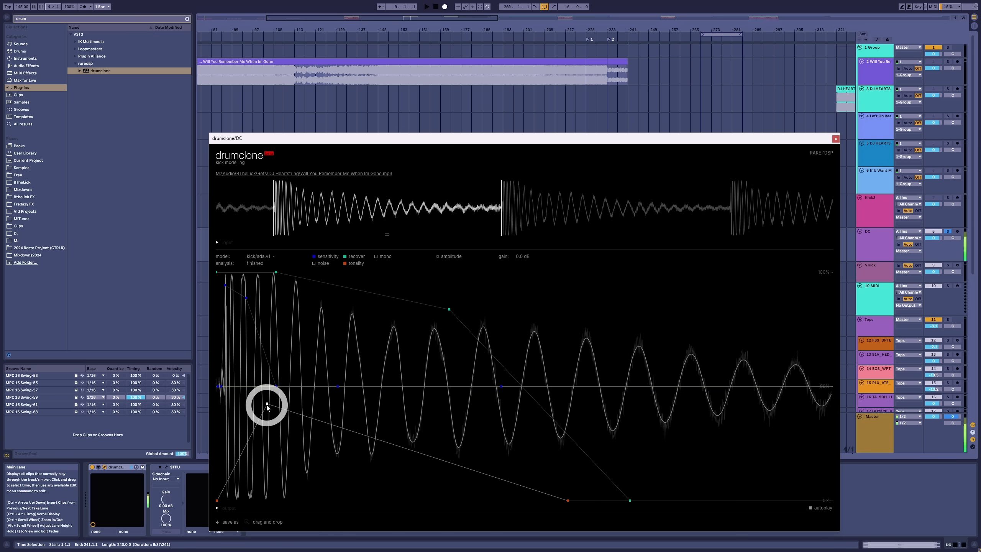
drag(266, 406, 212, 265)
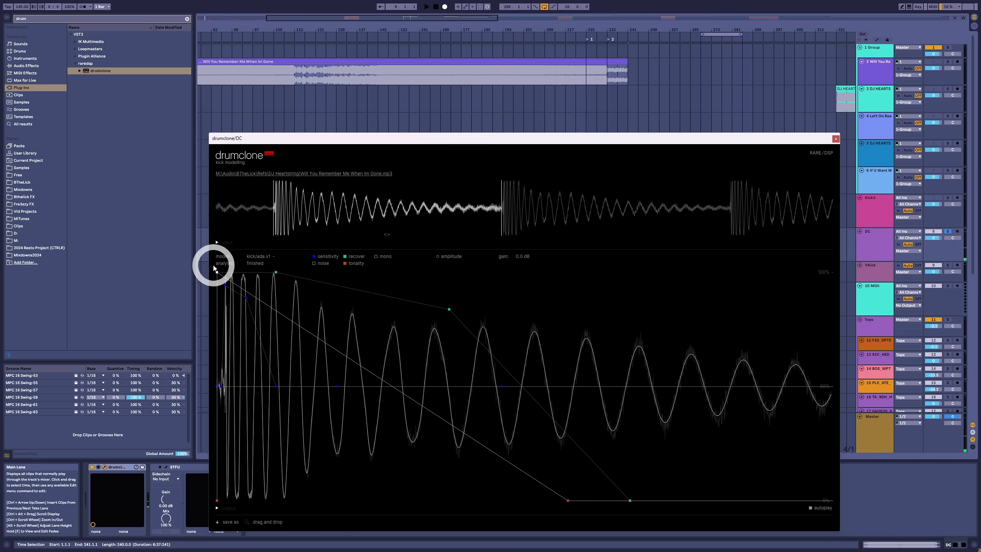
drag(566, 500, 347, 501)
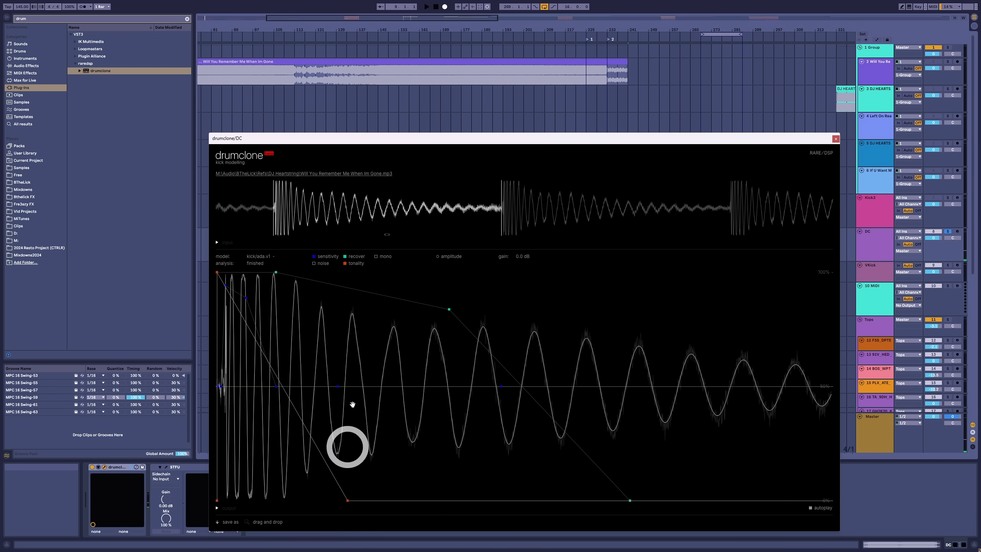
Disable tonality, then enable amplitude and adjust a node on its curve over the kick's early body
click(346, 267)
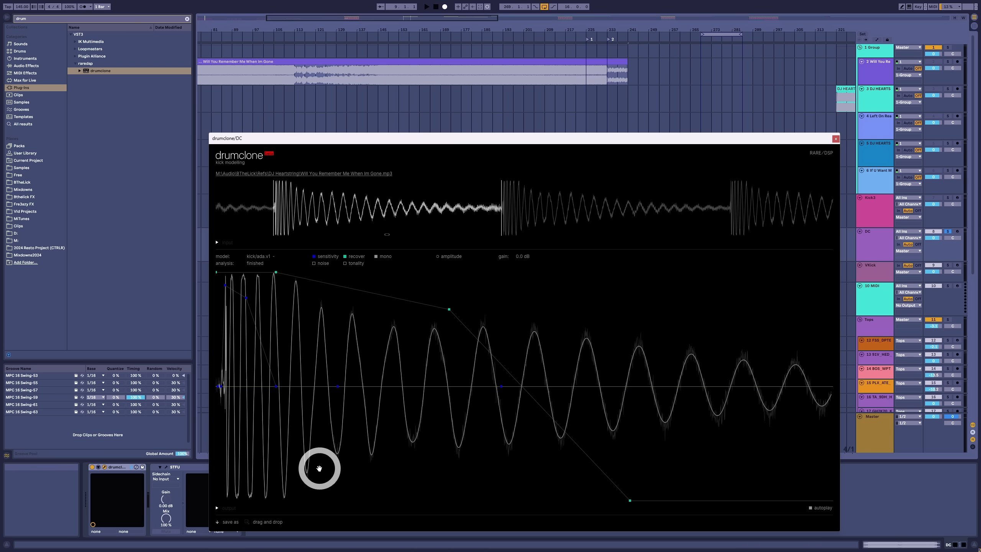
click(439, 257)
mouse_move(407, 312)
mouse_down()
mouse_move(401, 394)
mouse_move(396, 286)
mouse_move(389, 317)
mouse_up()
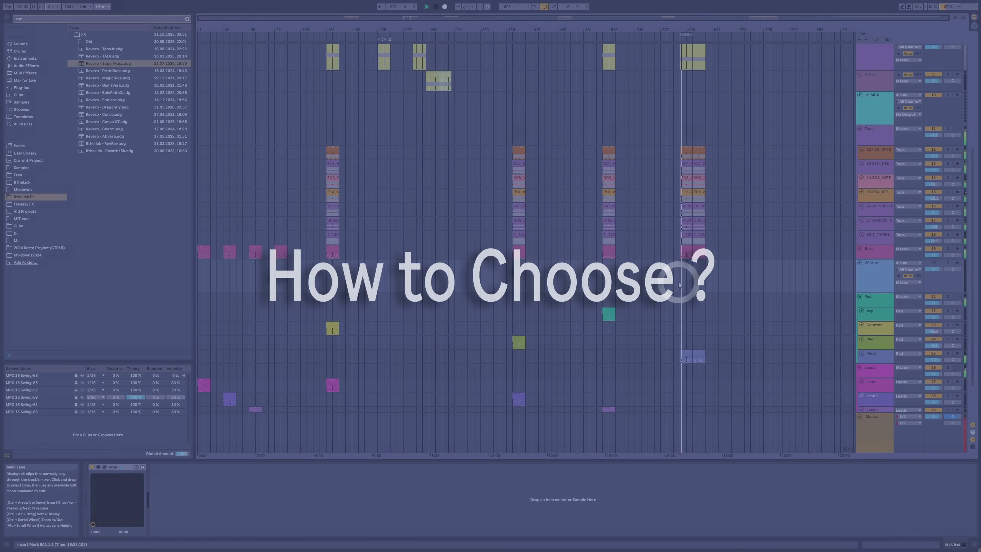
Mute the Kick3 track and activate the DC track so the looped section plays with the drumclone kick
click(409, 277)
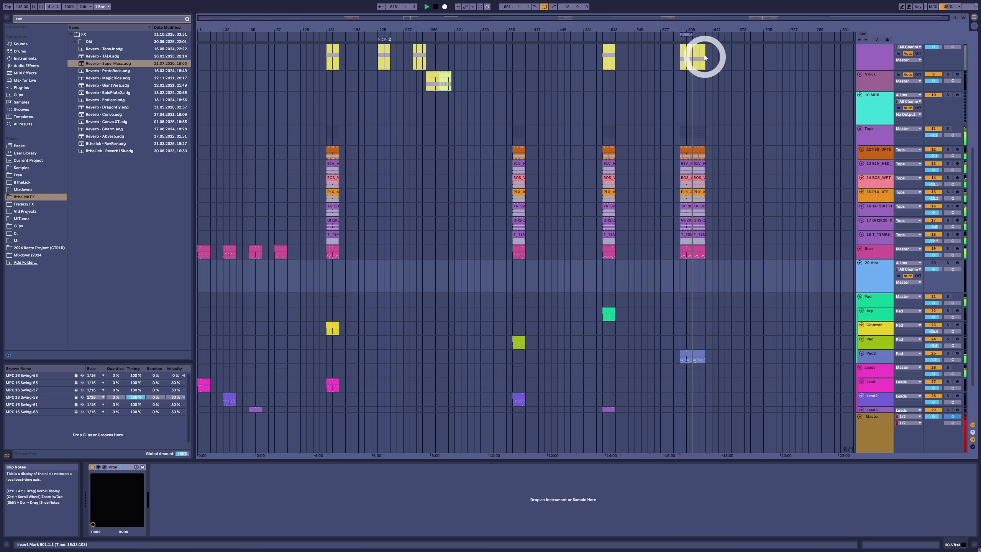
drag(692, 29, 692, 28)
scroll(544, 138, up, 5)
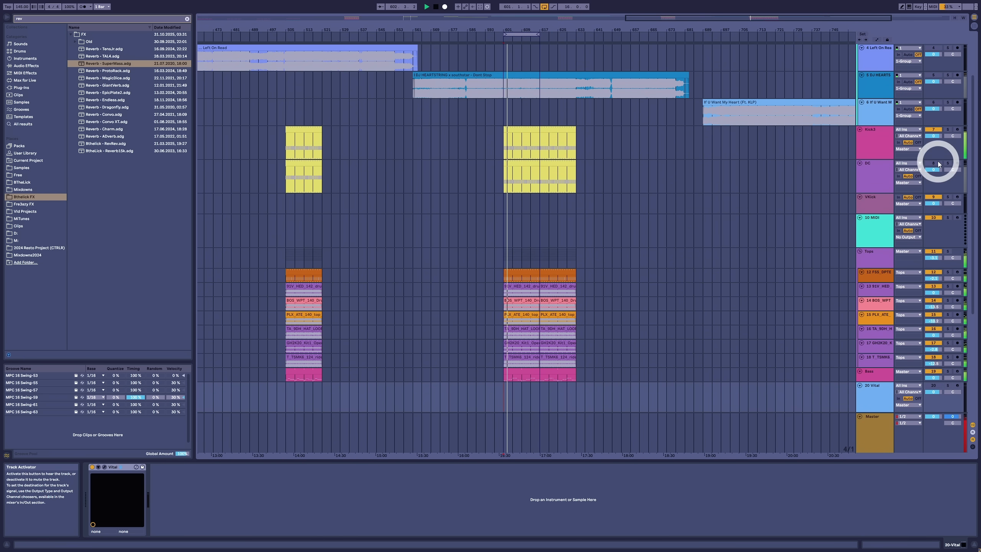
click(934, 130)
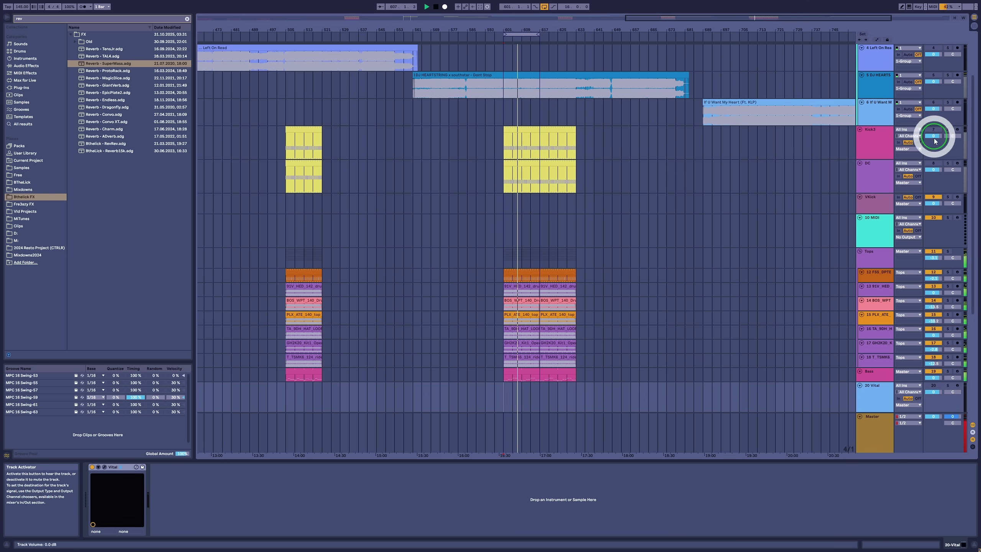
click(935, 167)
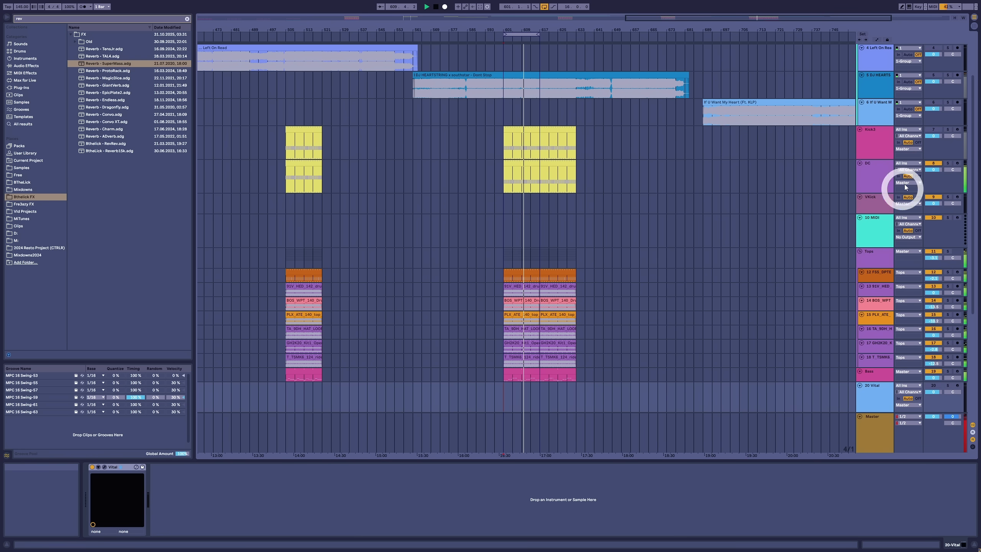
Reshape the recover curve of the DC track's drumclone, moving its 0% node near mid-kick and the node before it to about 65%
click(877, 171)
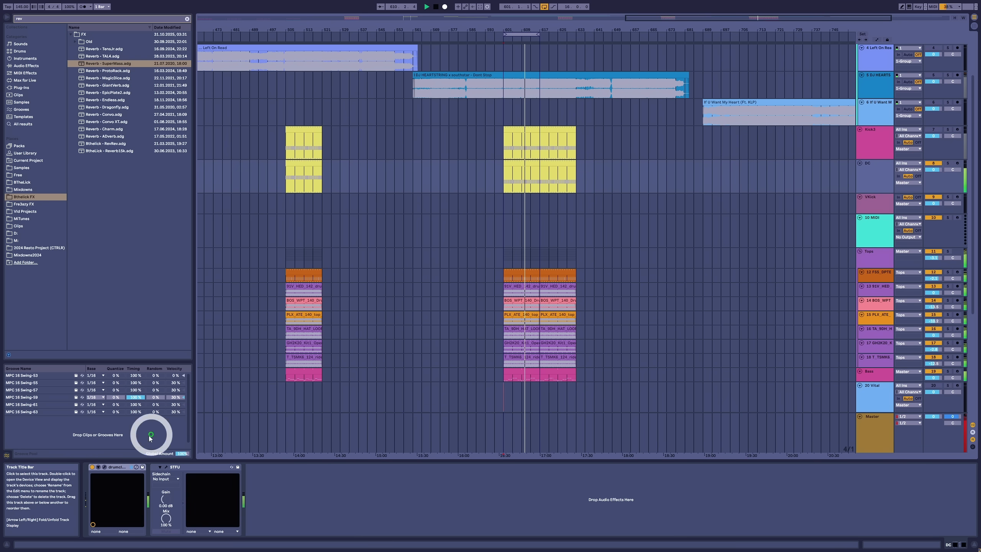
click(104, 468)
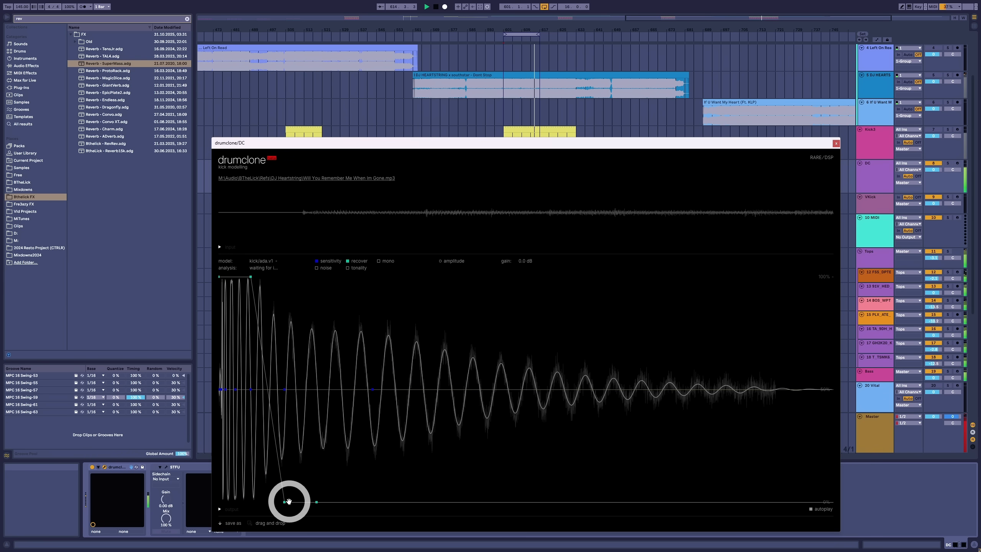
drag(289, 501, 320, 499)
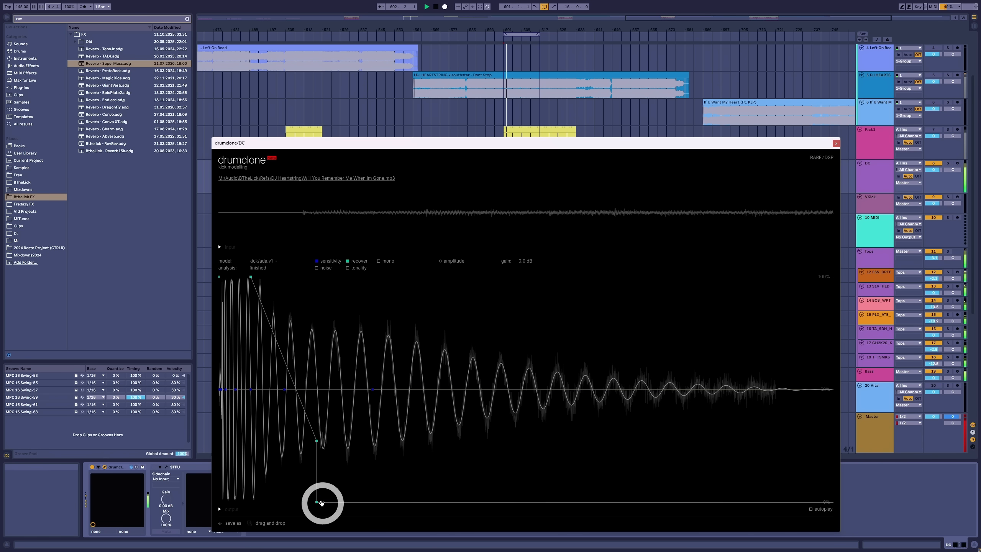
drag(322, 502, 491, 502)
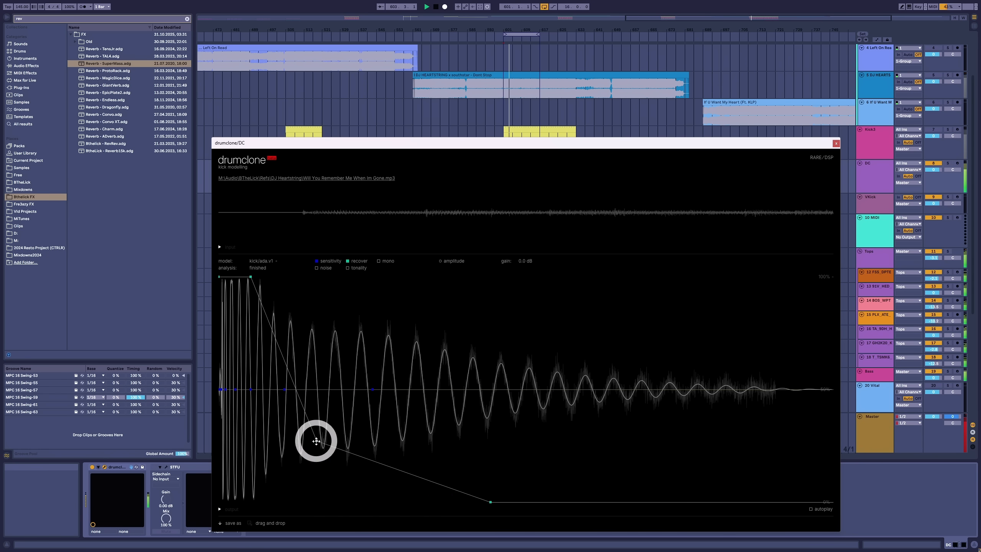
drag(316, 442, 340, 356)
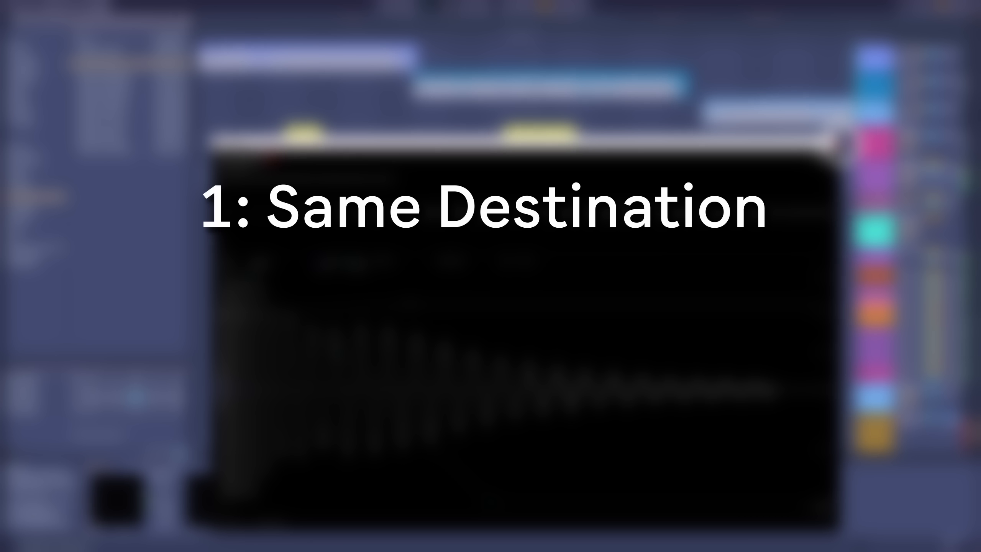
click(836, 141)
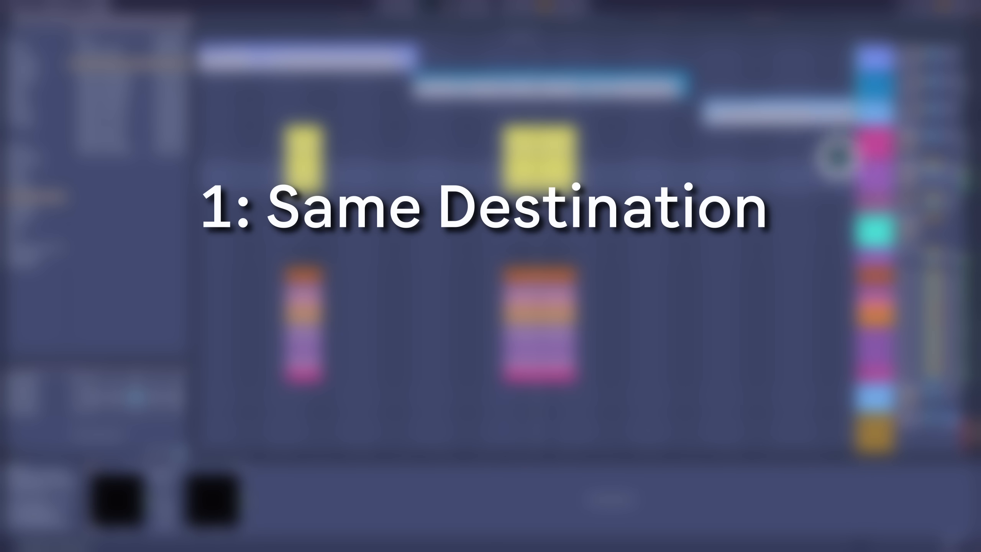